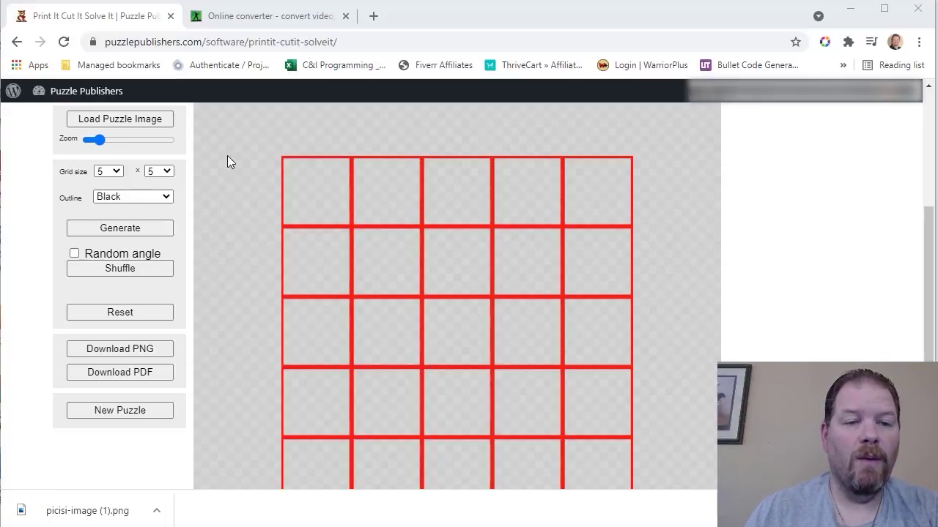
Step: Load Sunset.png as the puzzle image, shrink it, and move it up so it sits across the upper part of the grid
left_click(136, 120)
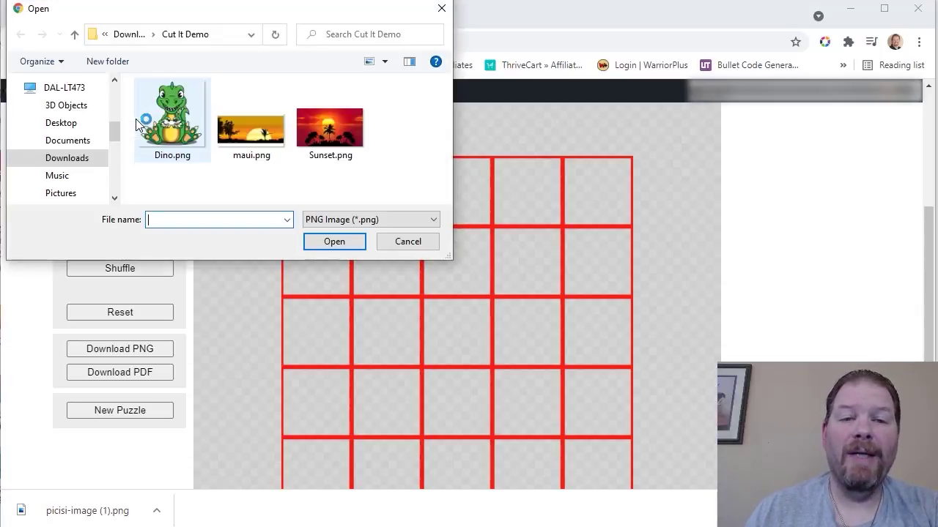
double_click(330, 132)
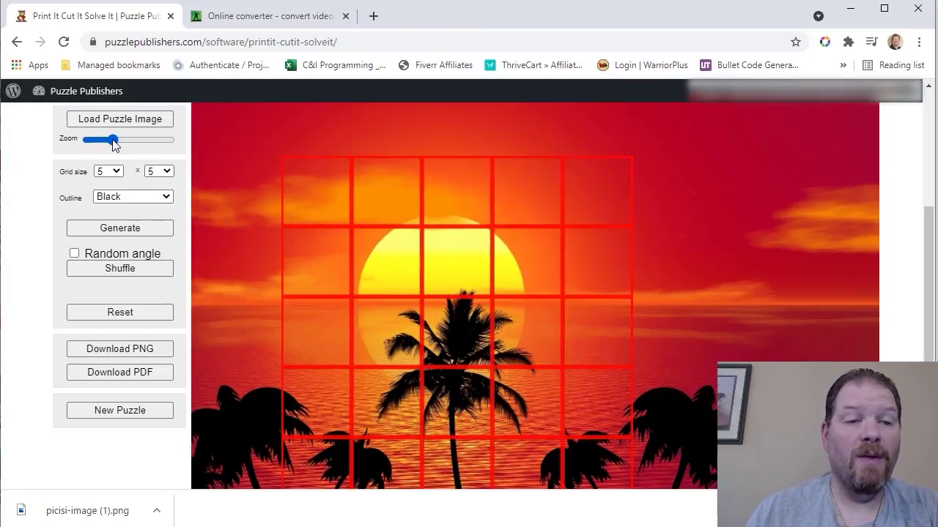
left_click_drag(111, 140, 100, 138)
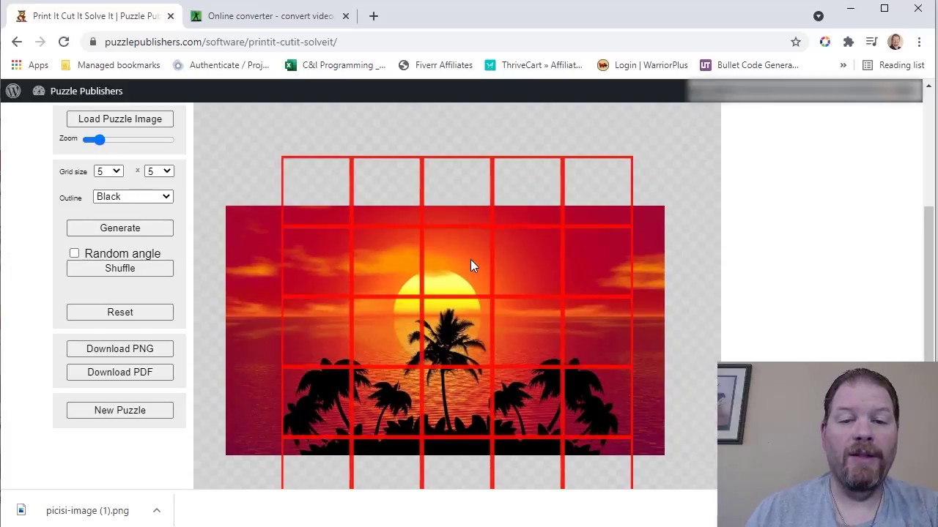
left_click_drag(471, 259, 472, 224)
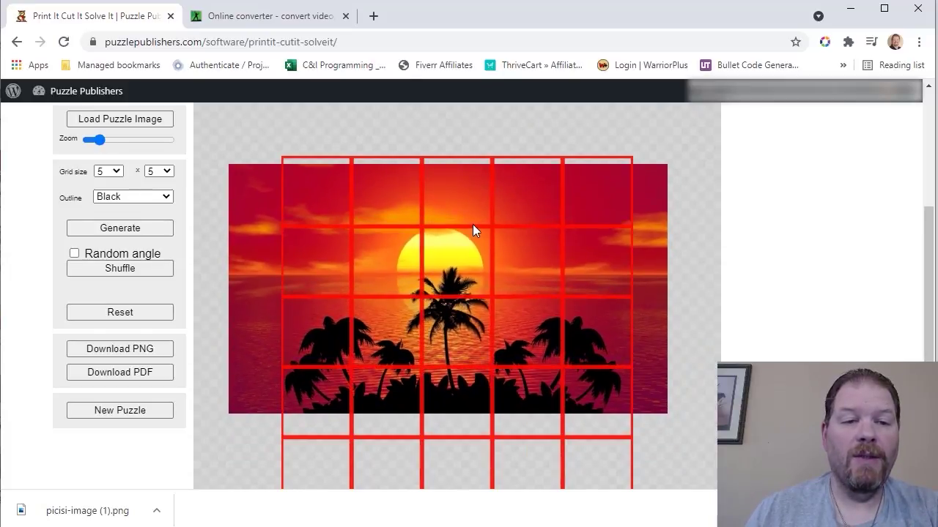
Step: Set the grid size to 7 x 4 and align the sunset image with the resized grid
left_click(115, 173)
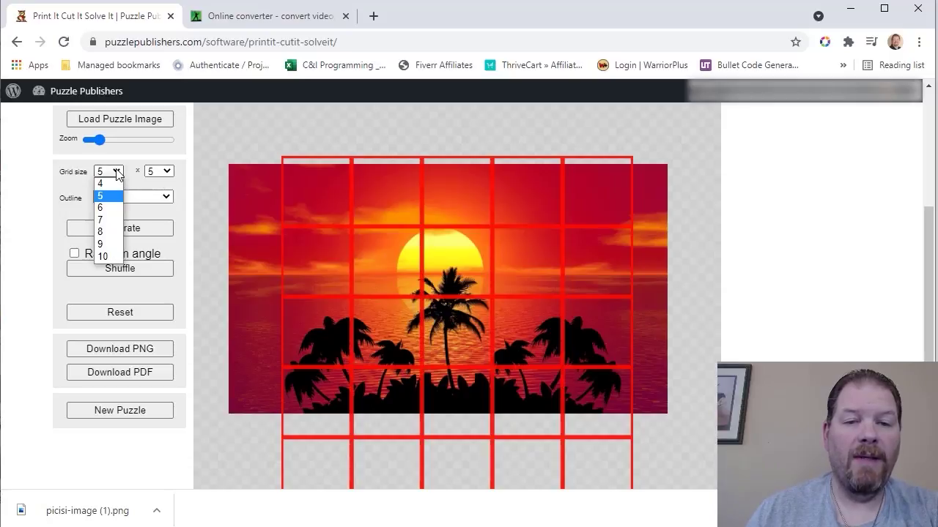
left_click(101, 220)
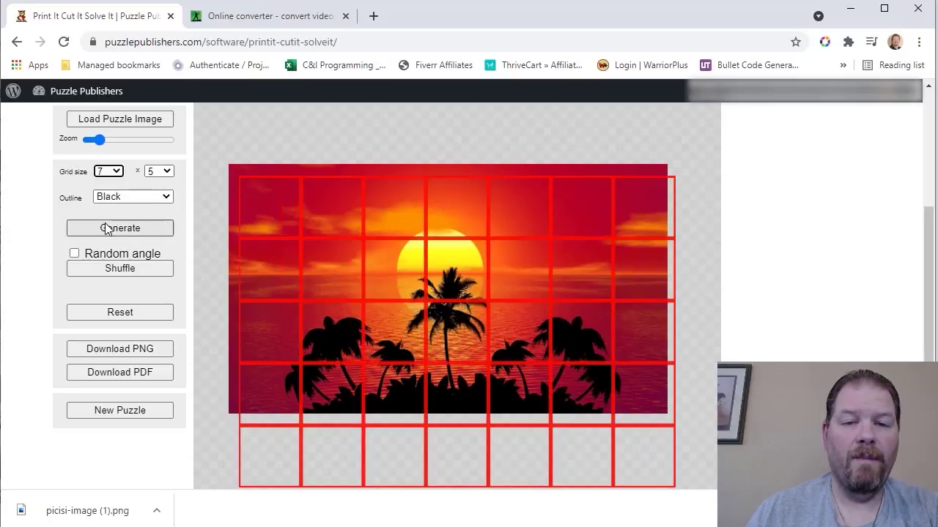
mouse_move(389, 286)
left_mouse_down()
mouse_move(384, 273)
mouse_move(396, 291)
left_mouse_up()
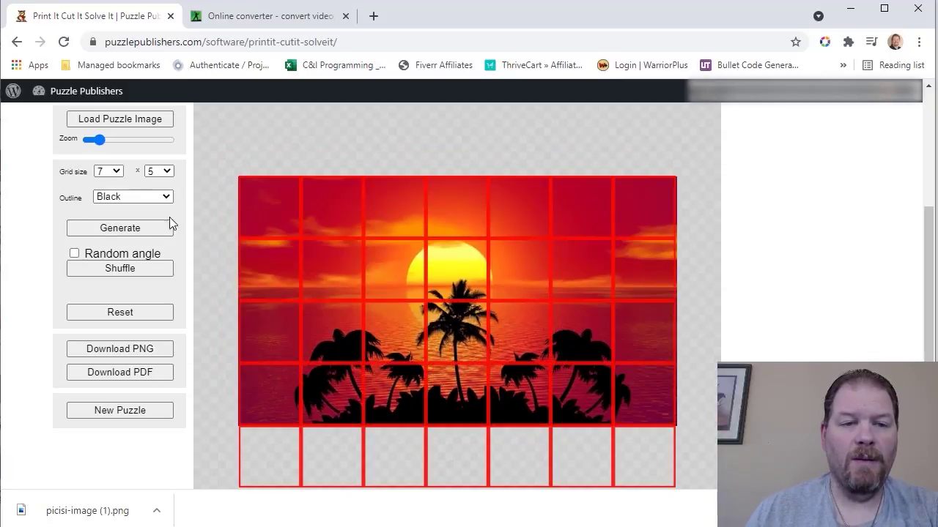
left_click(167, 171)
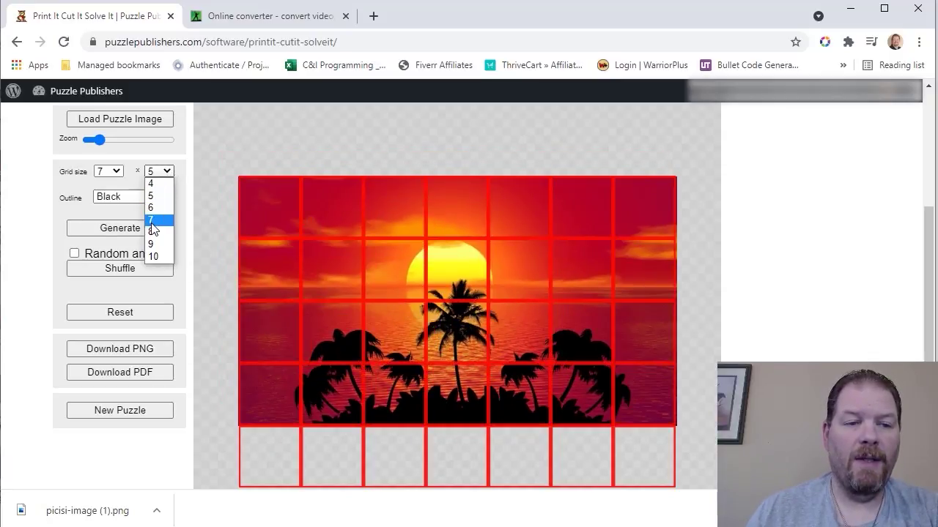
left_click(166, 185)
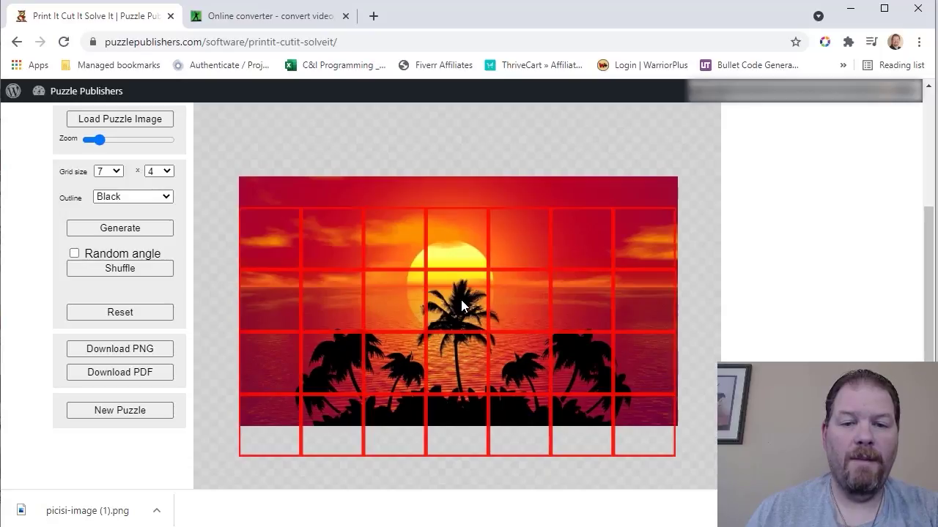
left_click_drag(464, 312, 452, 330)
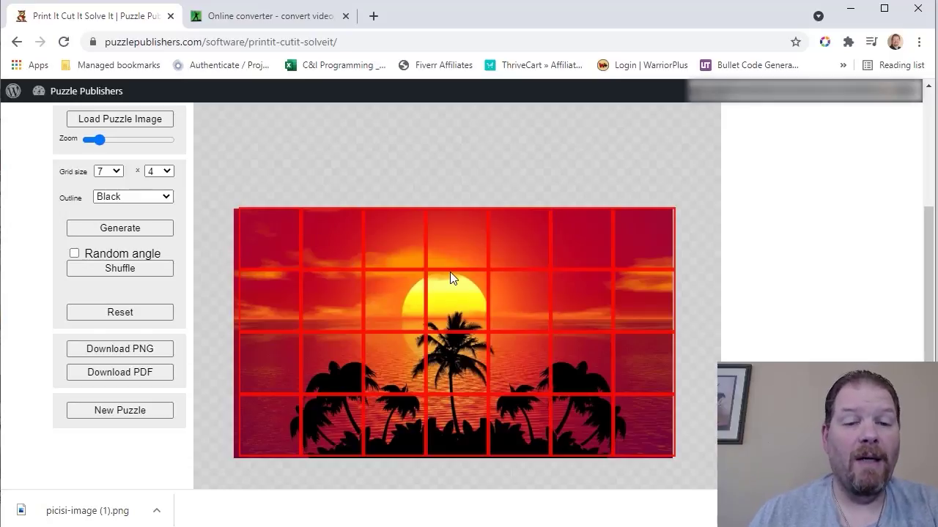
Step: Enlarge the sunset image slightly and reposition it so it covers the whole 7 x 4 grid
left_click_drag(443, 281, 444, 277)
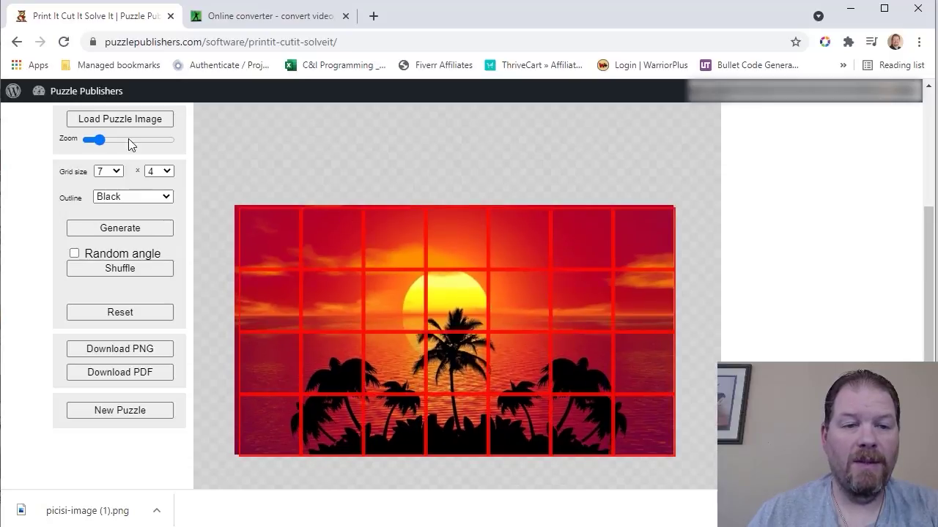
left_click_drag(103, 145, 106, 144)
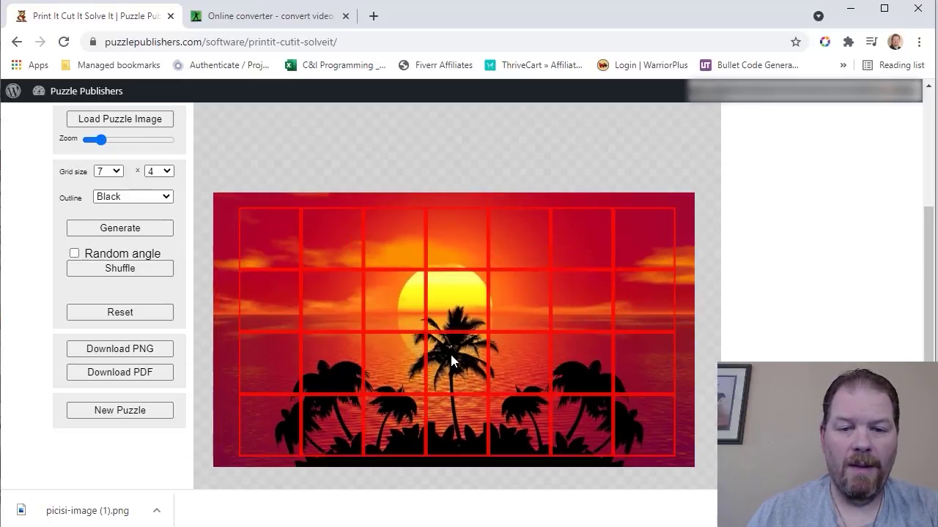
left_click_drag(450, 355, 448, 341)
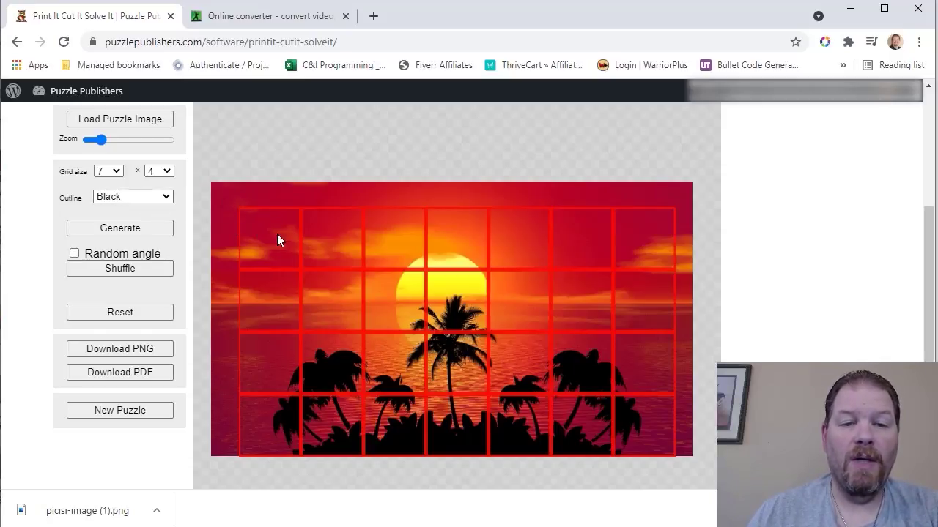
Step: Try the puzzle with a Black outline, generating two different sets of pieces
left_click(167, 197)
left_click(138, 210)
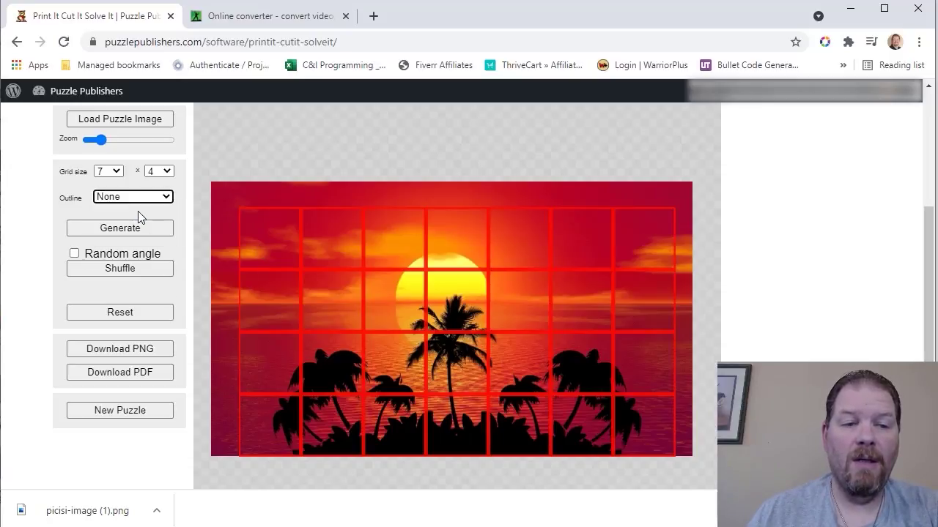
left_click(168, 196)
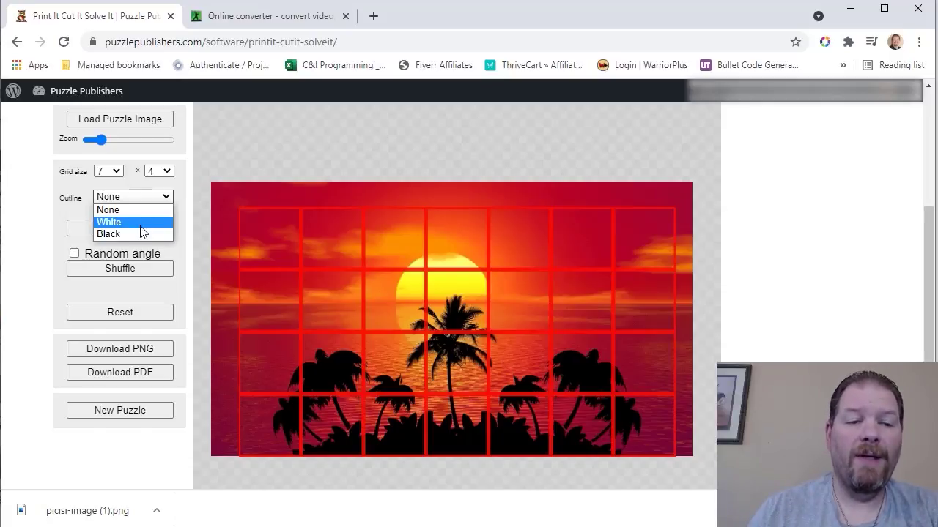
left_click(135, 234)
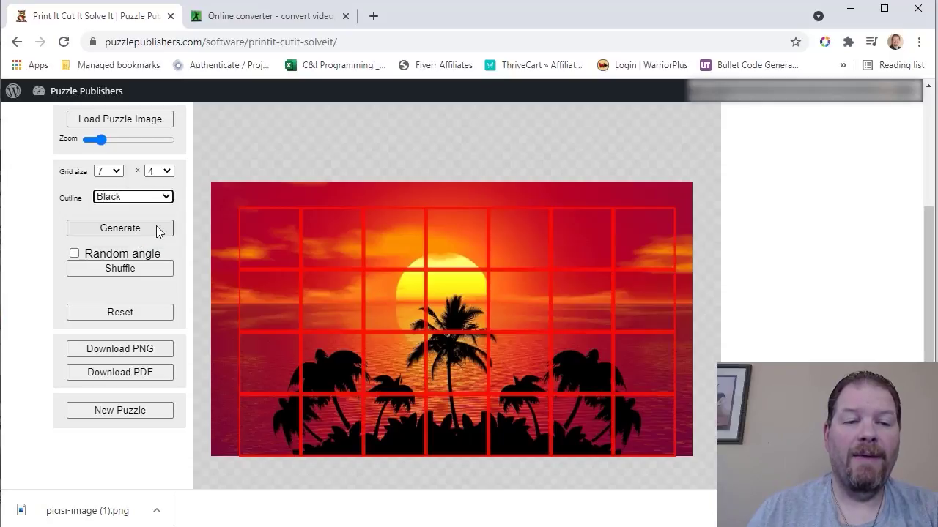
left_click(159, 230)
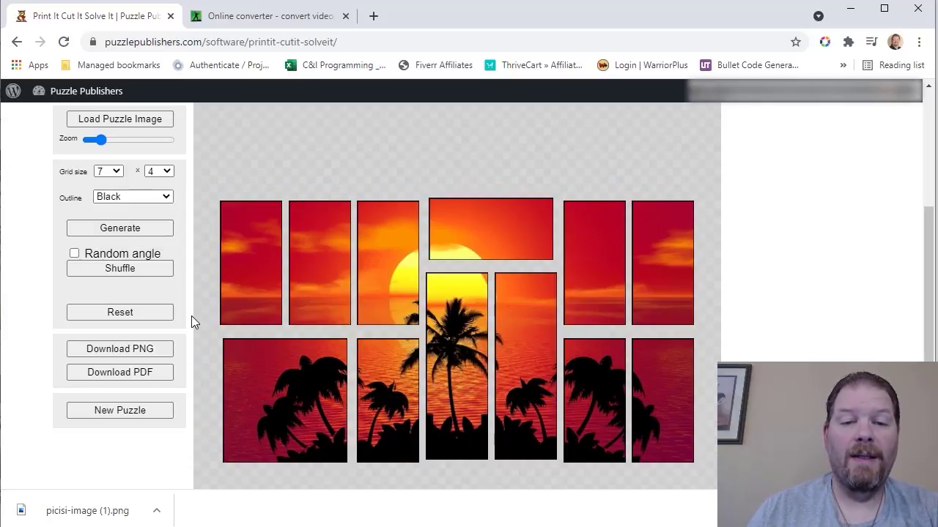
left_click(120, 228)
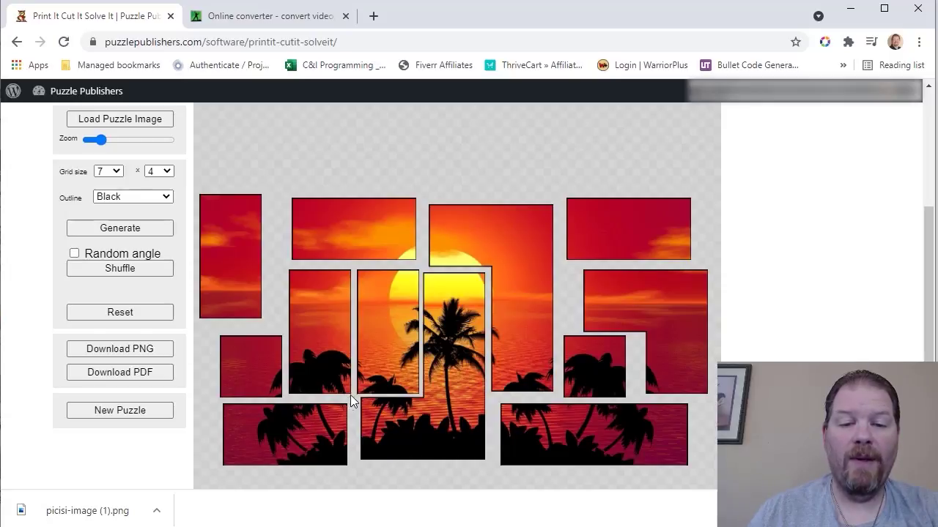
Step: Set the outline to None and generate a new set of puzzle pieces
left_click(166, 198)
left_click(157, 209)
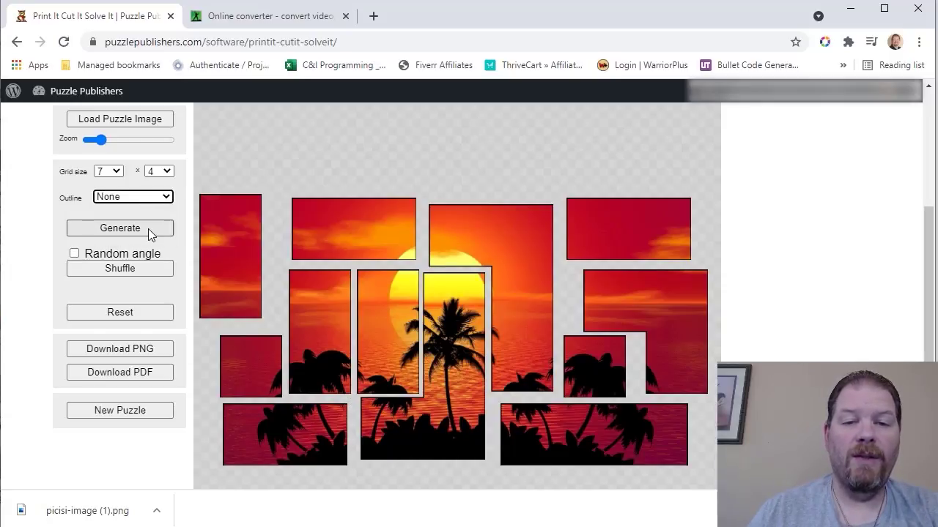
left_click(148, 228)
left_click(148, 228)
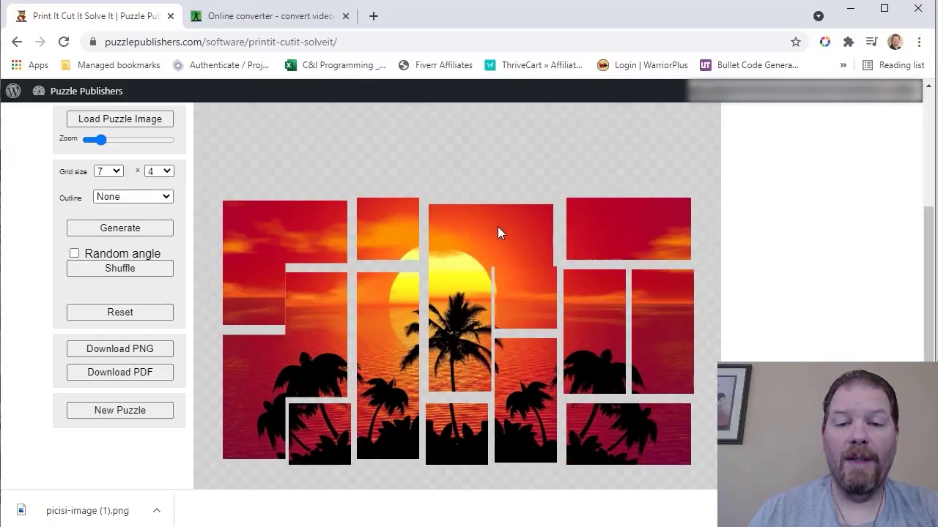
Step: Move the L-shaped sun-and-palm piece up out of the picture and return it to its slot
left_click_drag(497, 226, 494, 141)
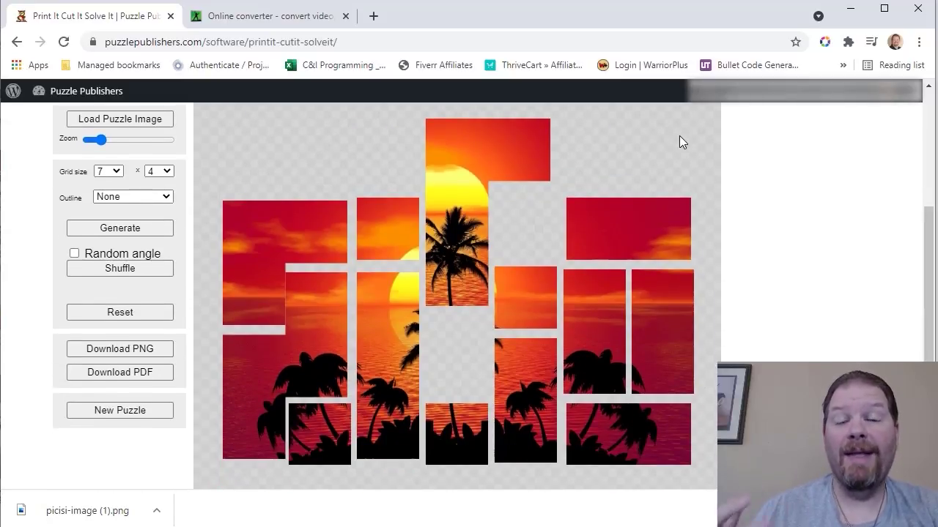
left_click_drag(459, 187, 460, 266)
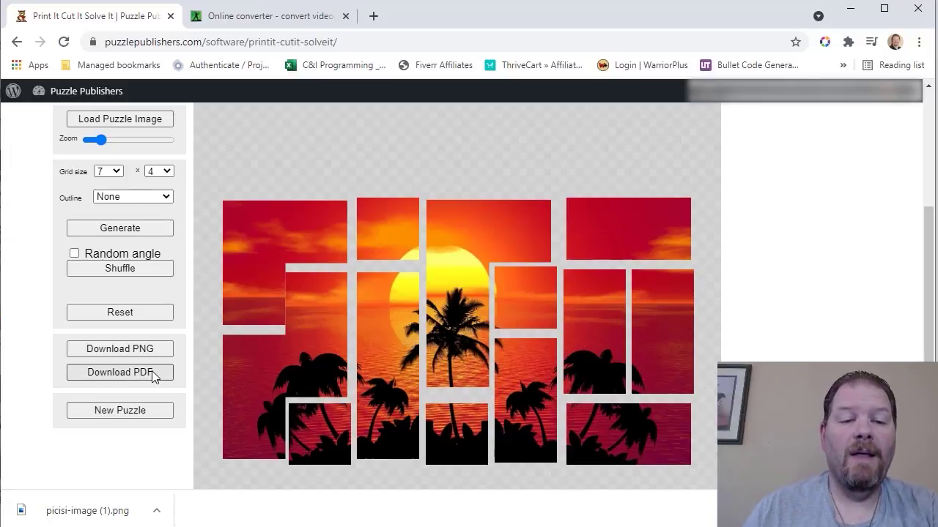
Step: Shuffle the pieces without random angles and look over their layout across the whole canvas
left_click(132, 269)
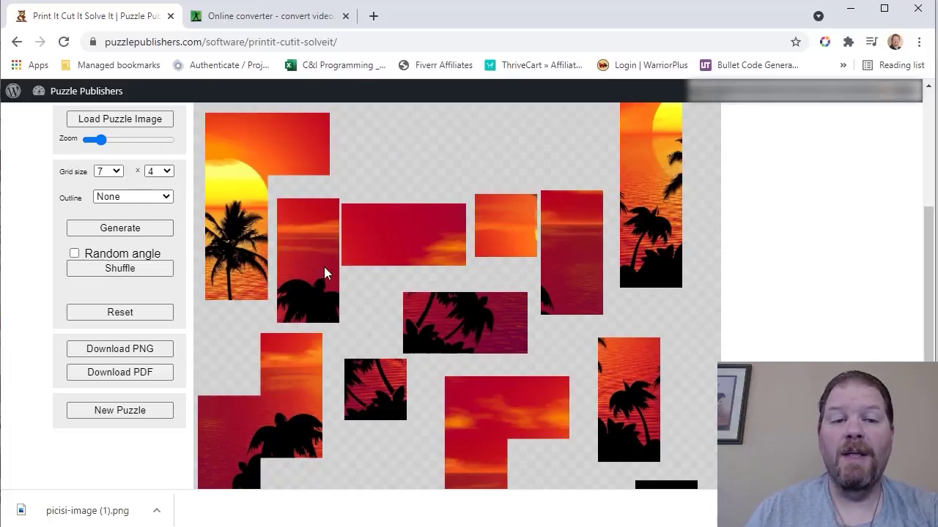
scroll(606, 321, "down", 2)
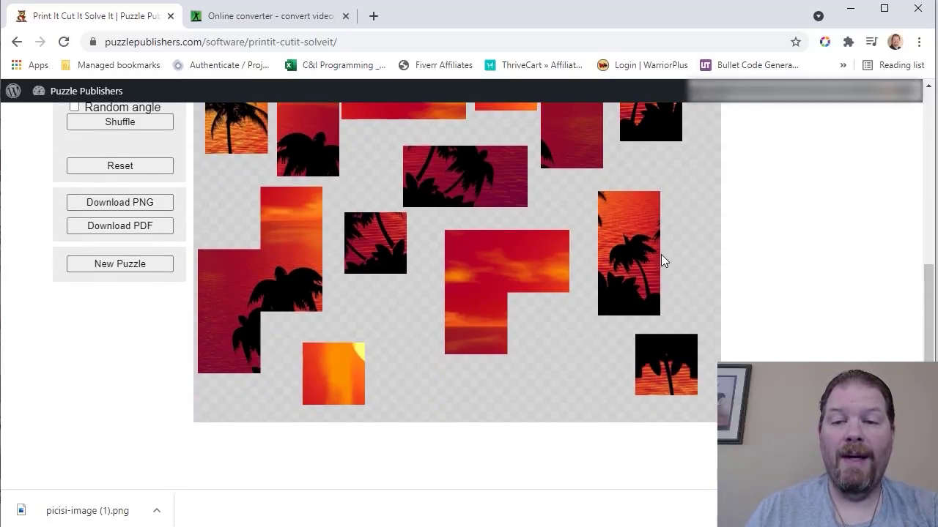
scroll(663, 255, "up", 1)
scroll(663, 255, "up", 2)
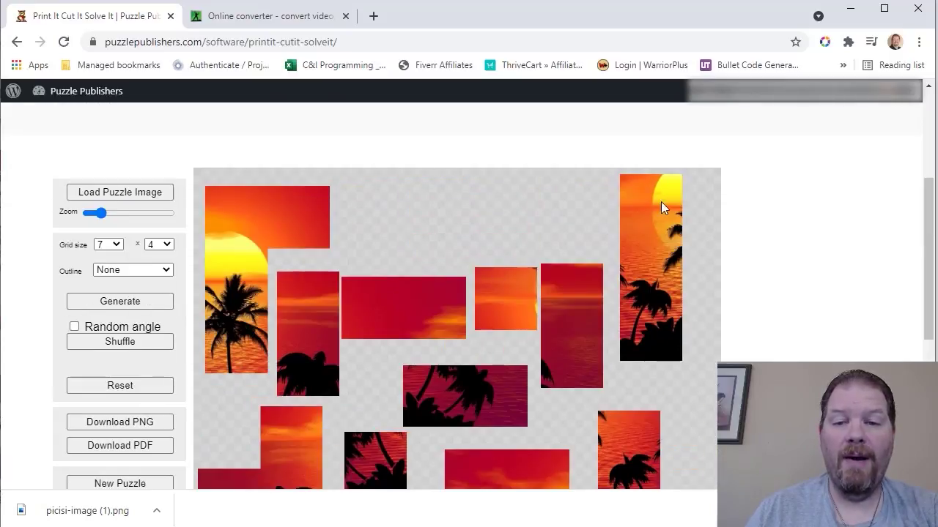
scroll(688, 298, "down", 2)
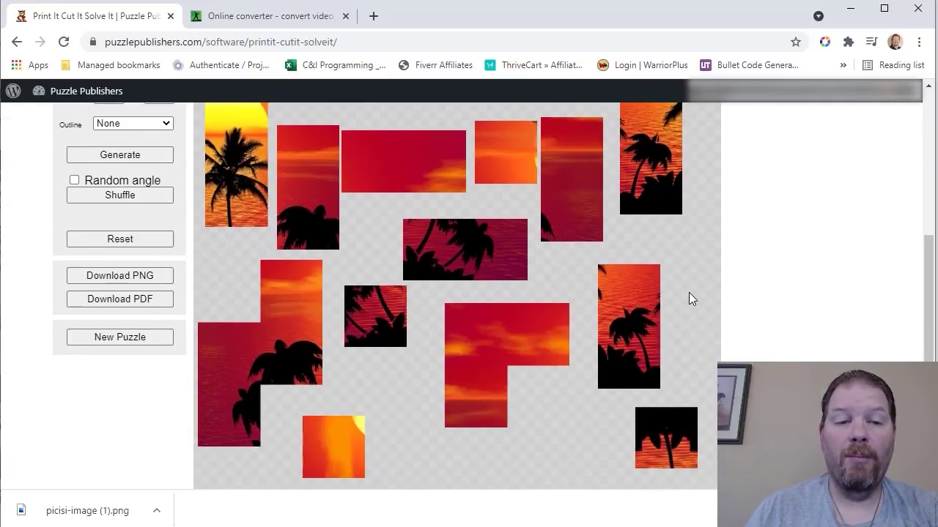
scroll(689, 298, "up", 1)
scroll(663, 247, "up", 1)
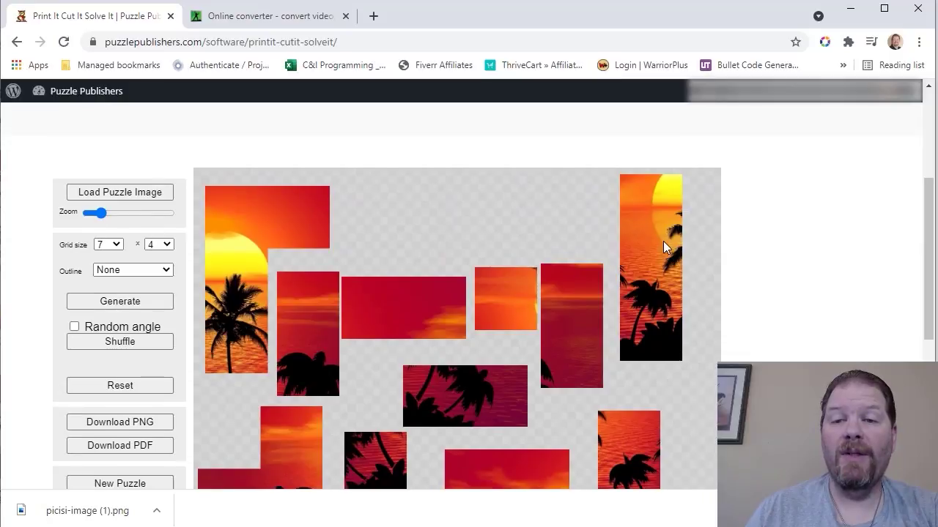
Step: Rotate the tall sun-and-palm piece to horizontal and place it in the canvas's upper right corner
left_click_drag(660, 244, 678, 251)
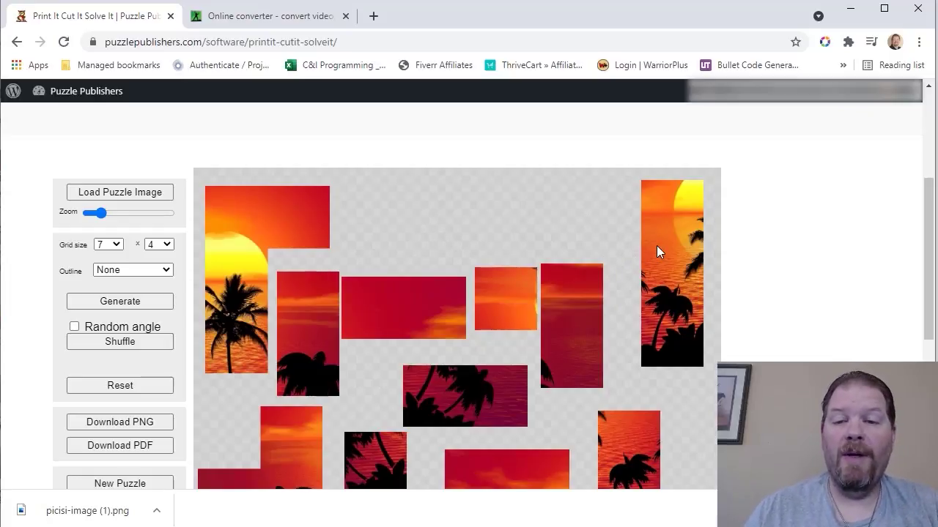
scroll(656, 246, "down", 5)
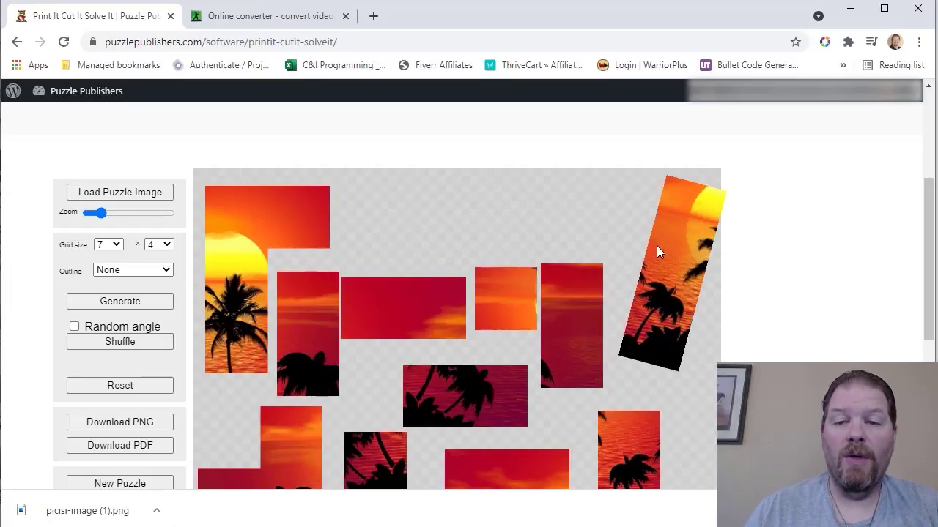
scroll(665, 274, "down", 3)
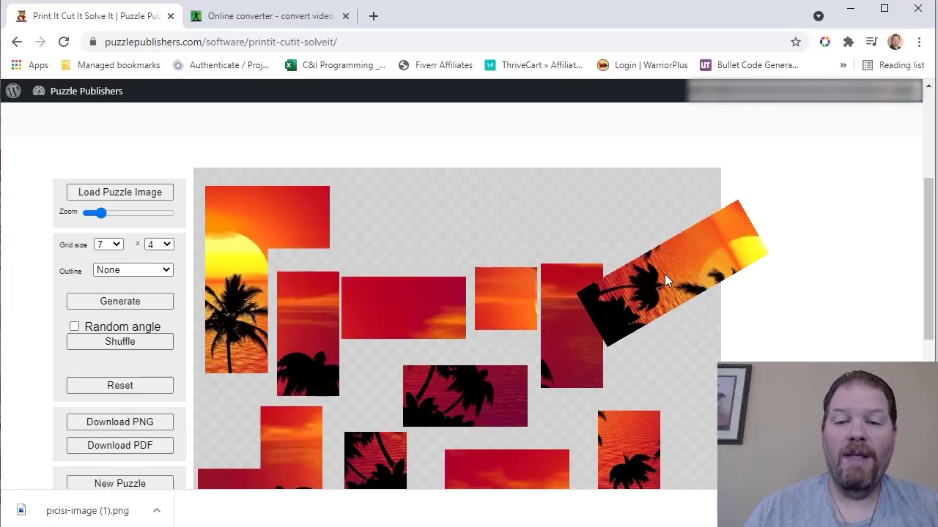
left_click_drag(665, 274, 602, 207)
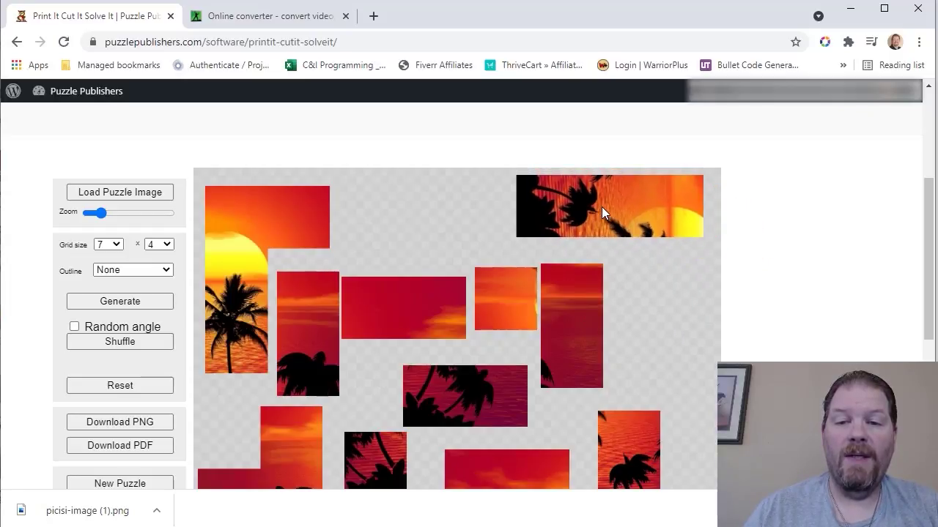
Step: Enable random angles, shuffle the pieces again, and check the resulting layout
left_click(74, 328)
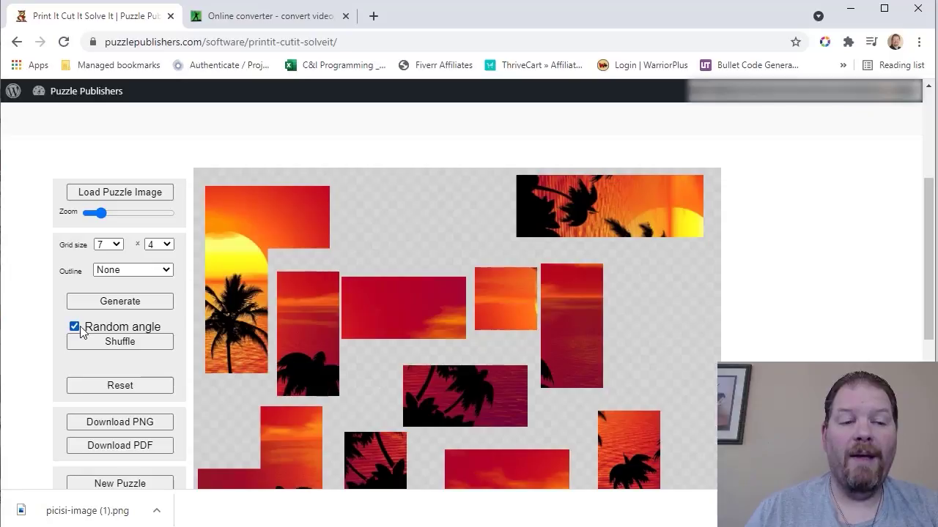
left_click(128, 345)
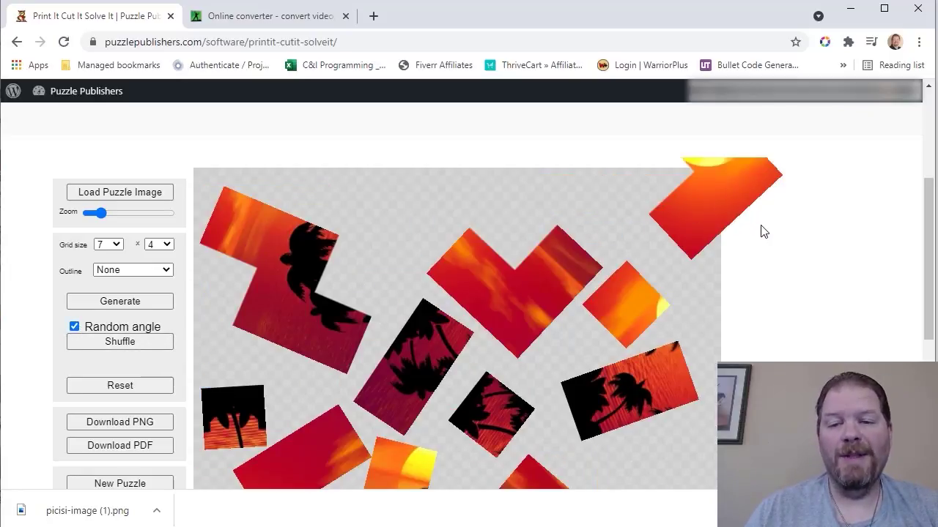
scroll(762, 231, "down", 1)
scroll(762, 232, "down", 2)
scroll(760, 230, "up", 3)
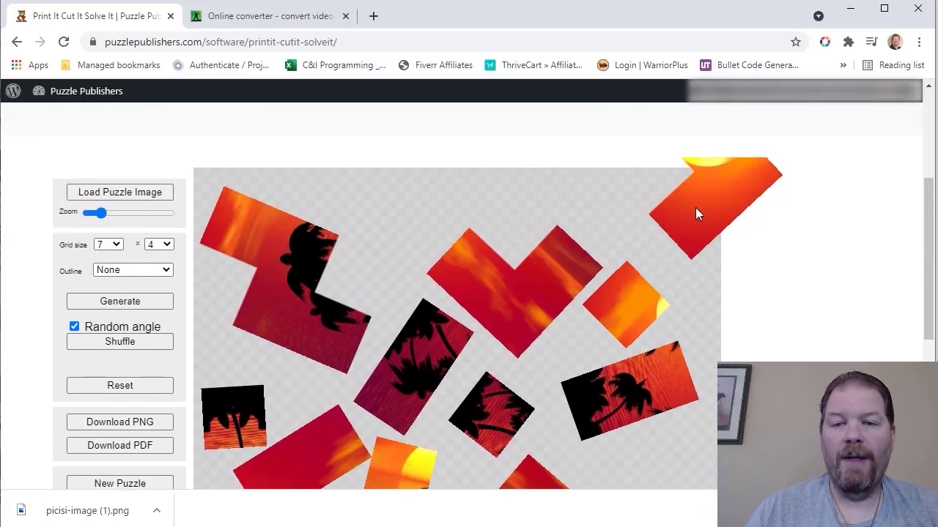
Step: Move the L-shaped sun-and-palm piece into the canvas's lower right area and the overlapped palm rectangle up above it
left_click_drag(695, 207, 632, 468)
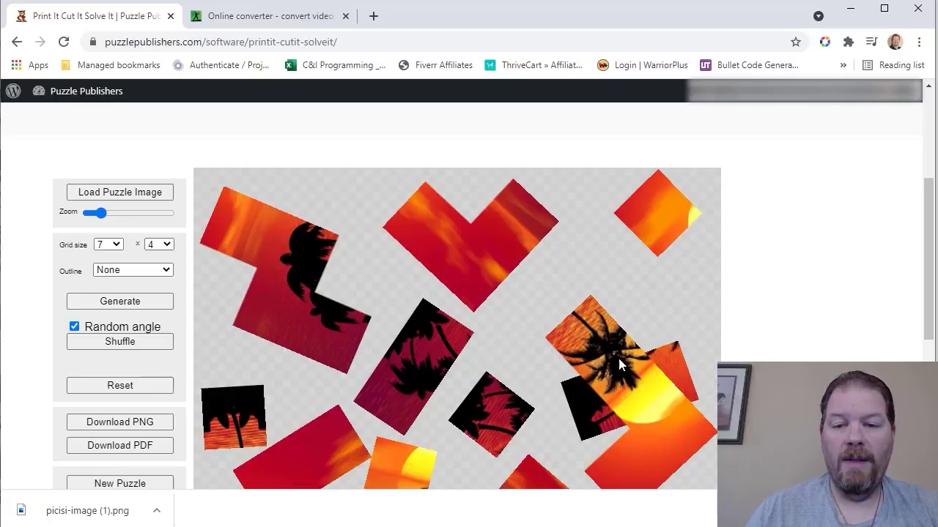
left_click_drag(618, 355, 540, 303)
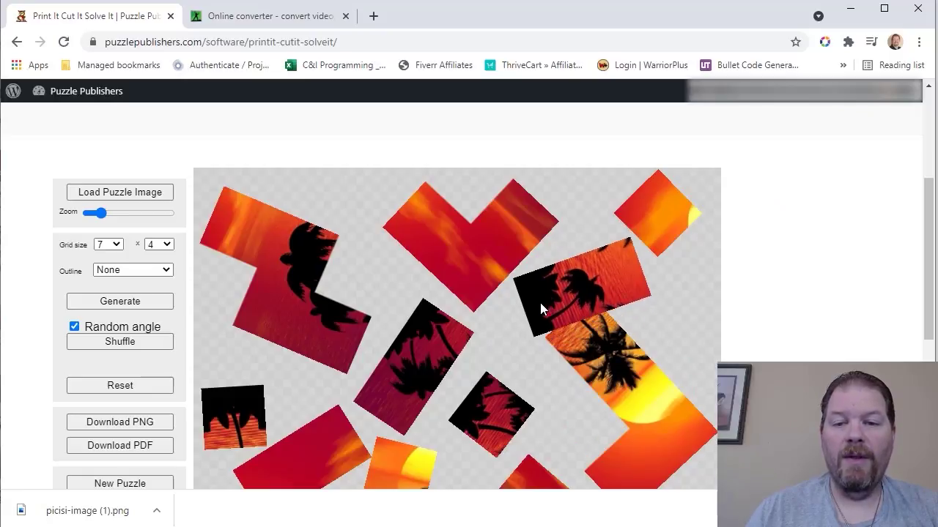
scroll(755, 337, "down", 3)
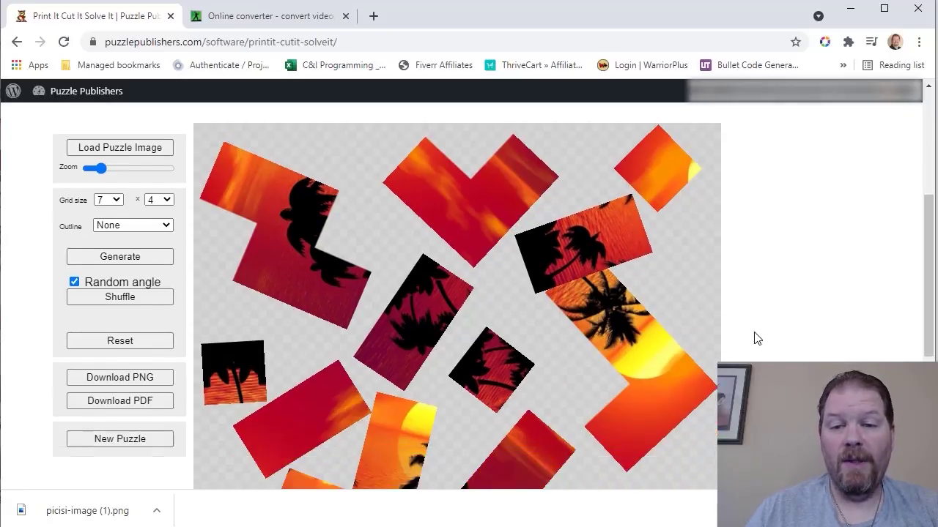
left_click_drag(674, 293, 653, 343)
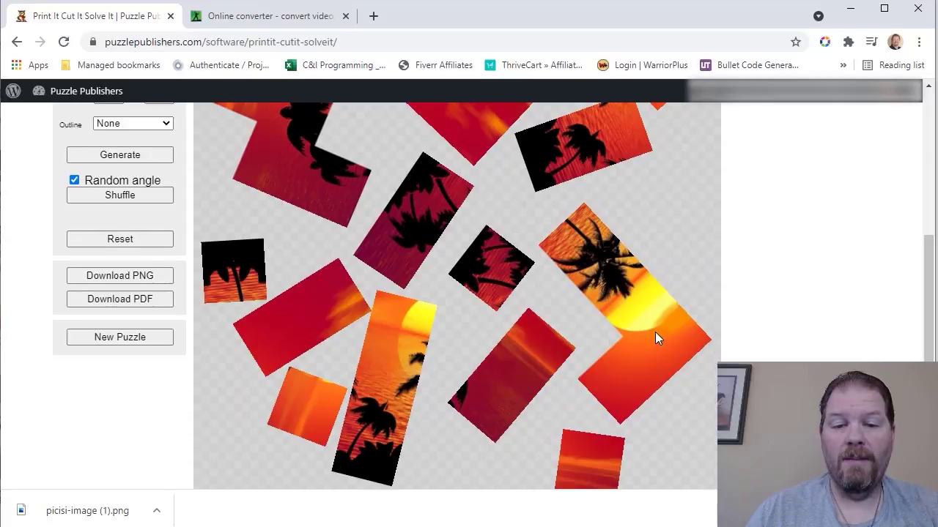
Step: Move the palm-and-sky piece that overhangs the canvas's bottom edge upward and rotate it to near horizontal inside the canvas
scroll(655, 332, "down", 1)
left_click_drag(586, 425, 565, 388)
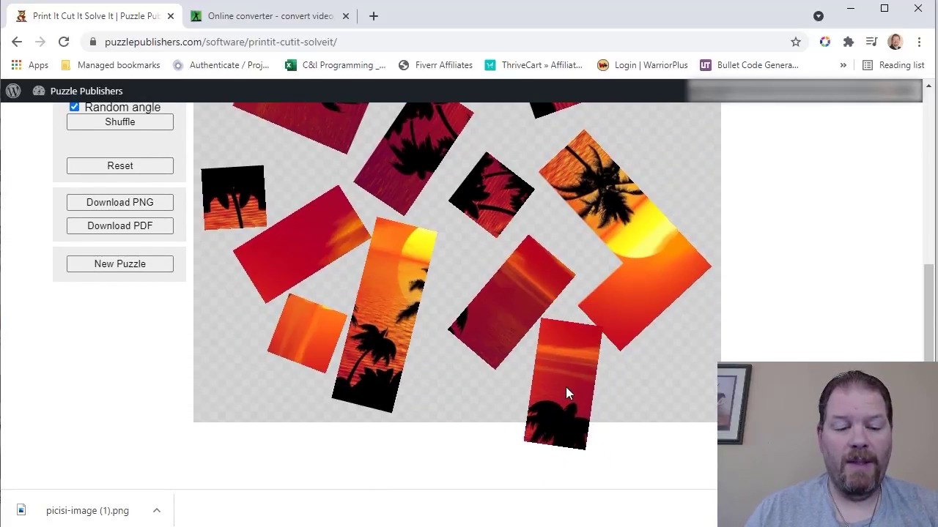
scroll(566, 393, "down", 5)
scroll(566, 393, "up", 2)
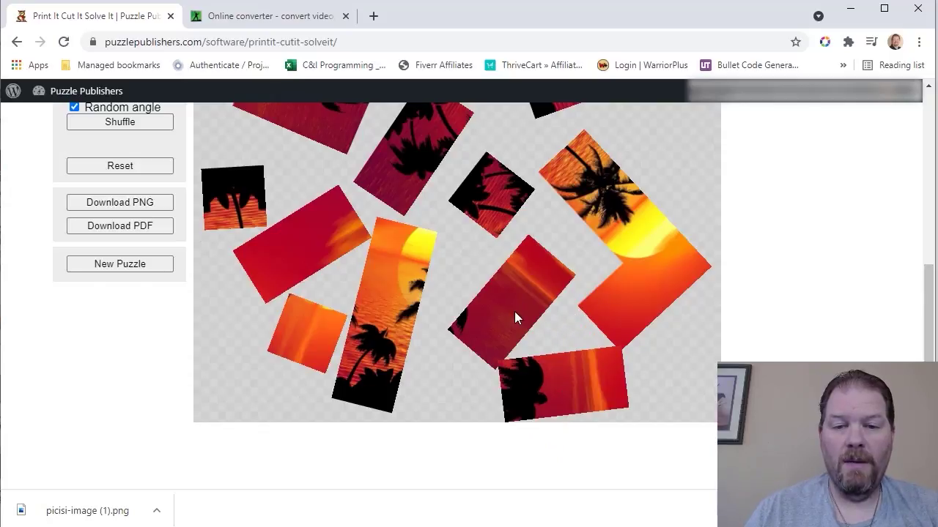
Step: Space out the dark red rectangle, the horizontal palm piece and the small orange square along the canvas's lower part
left_click_drag(515, 316, 529, 291)
left_click_drag(571, 385, 510, 373)
left_click_drag(506, 290, 504, 282)
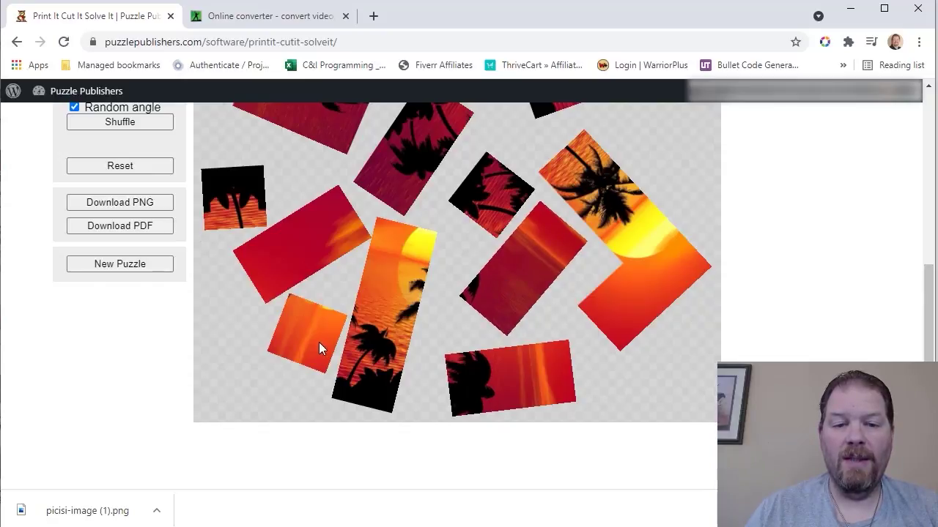
left_click_drag(319, 343, 264, 358)
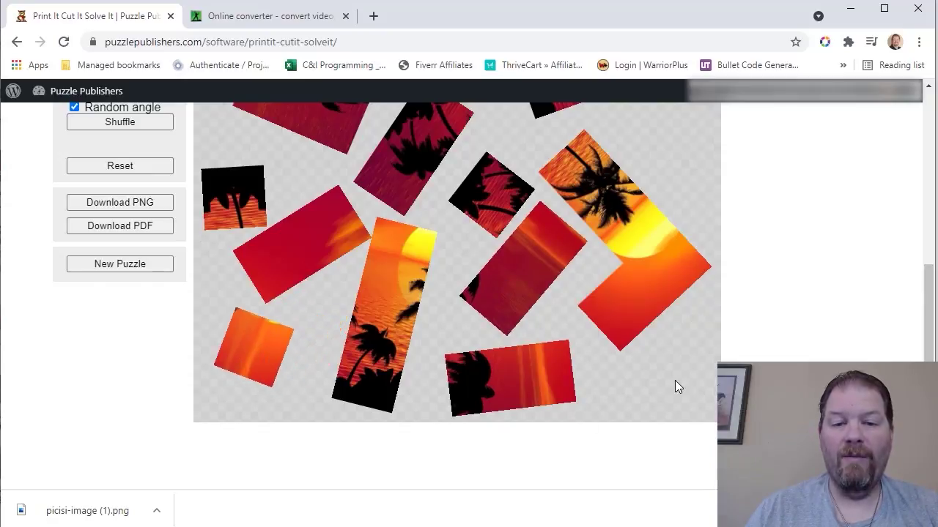
scroll(674, 381, "up", 3)
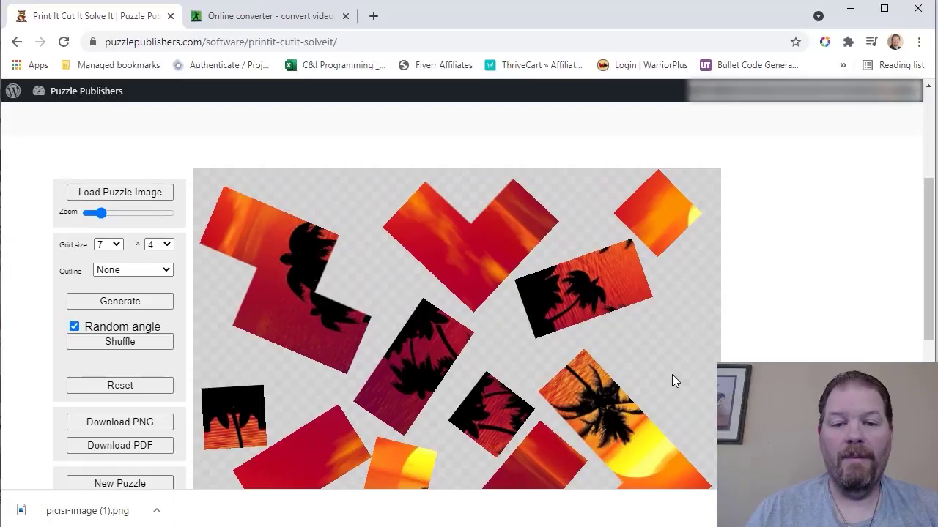
scroll(674, 381, "down", 2)
scroll(674, 381, "up", 1)
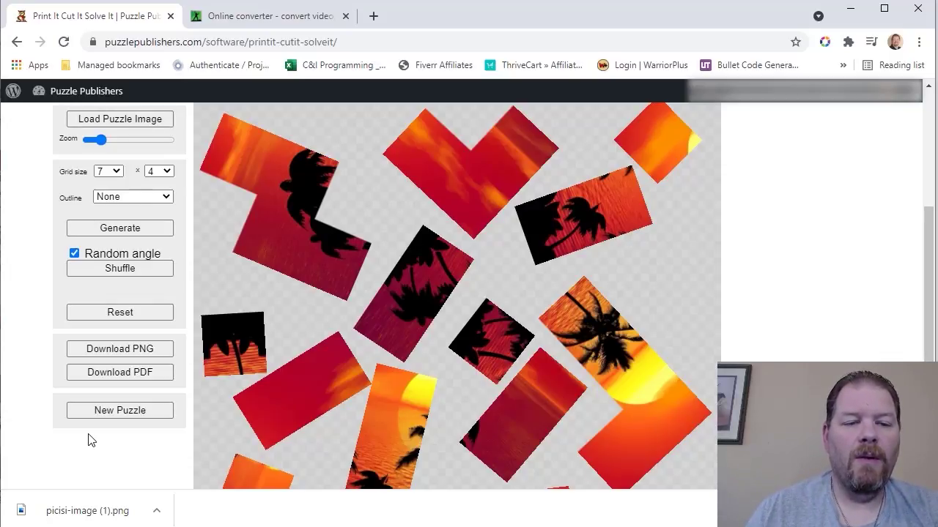
Step: Start a new puzzle with the green dinosaur image, shrinking it and moving it over the grid
left_click(113, 405)
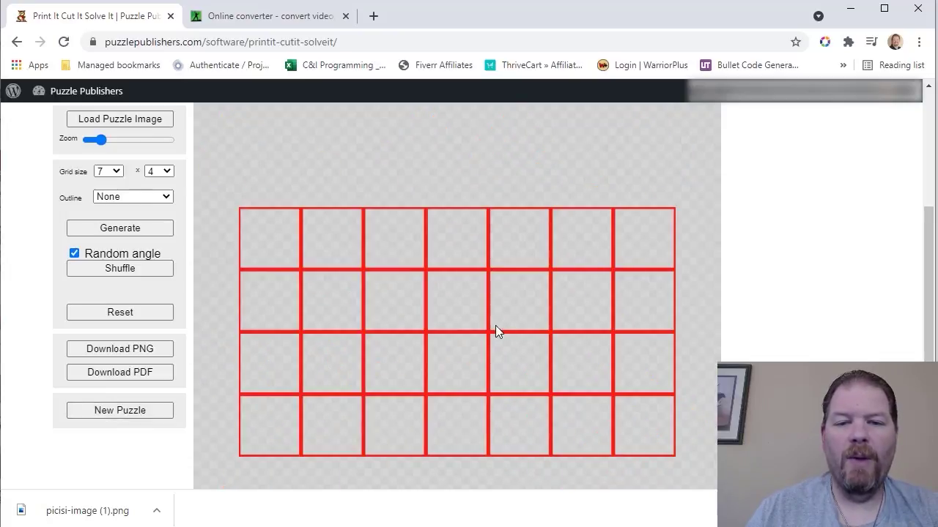
left_click(131, 122)
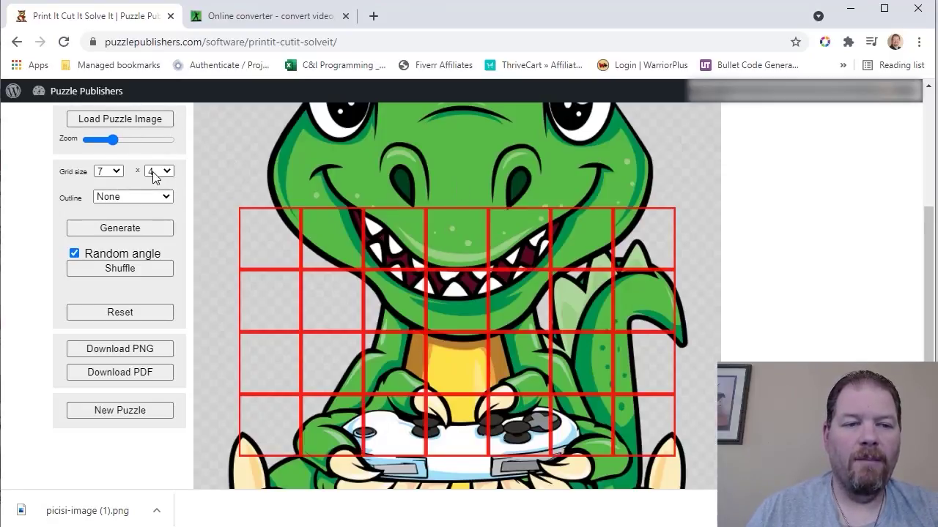
left_click_drag(112, 142, 93, 142)
left_click_drag(453, 290, 459, 245)
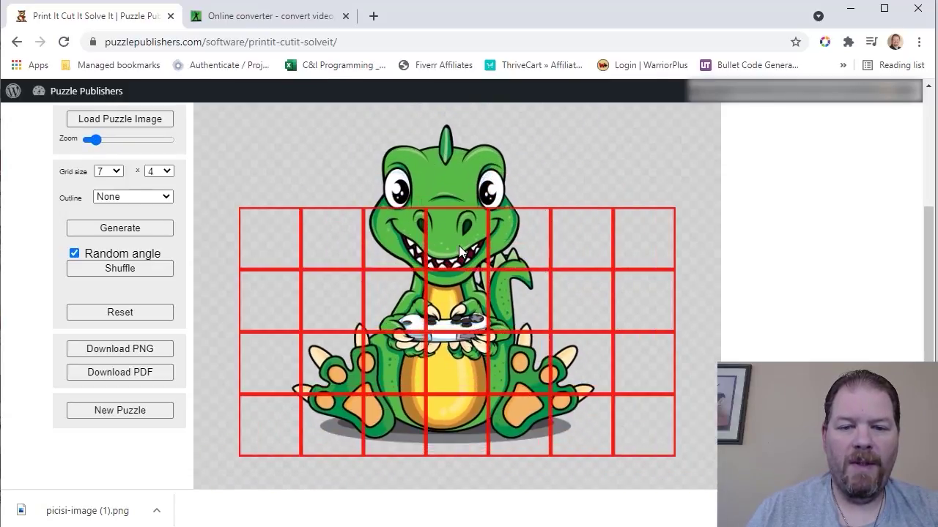
Step: Set the puzzle grid size to 5 x 5
left_click(118, 179)
left_click(112, 202)
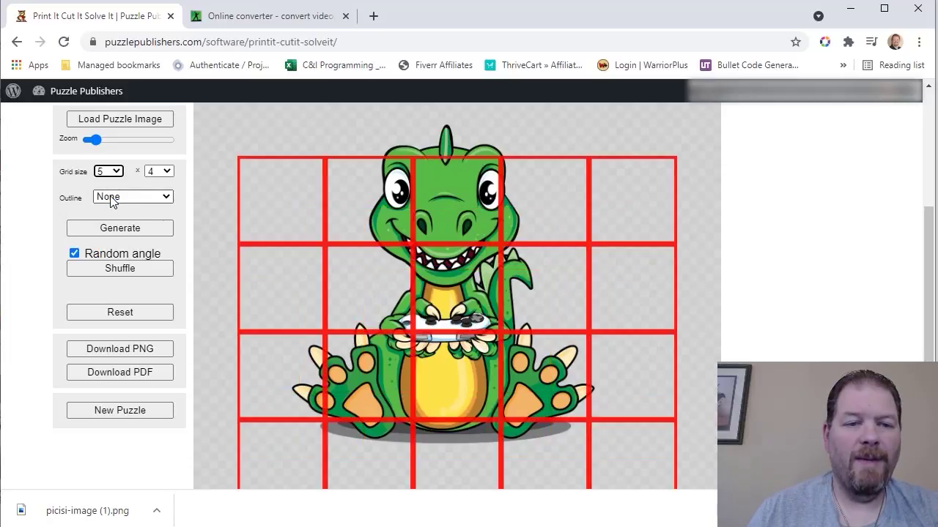
left_click(167, 171)
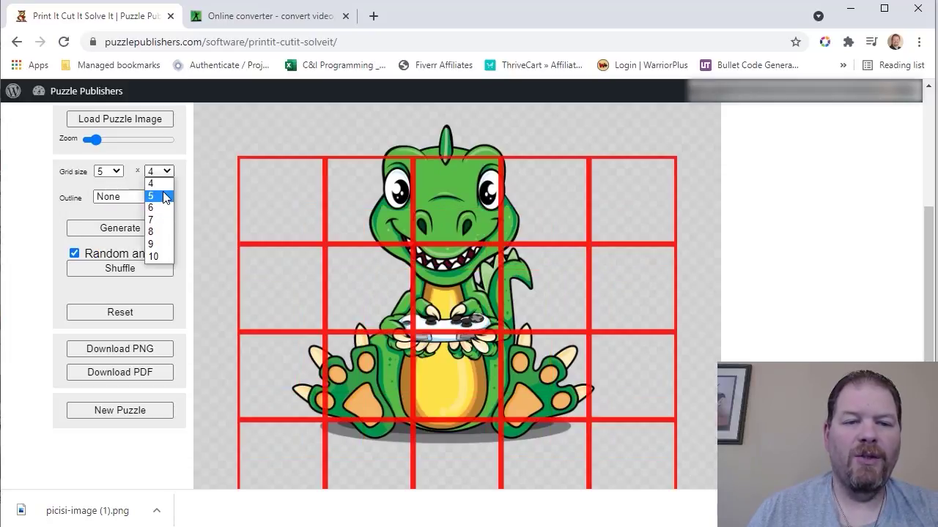
left_click(164, 195)
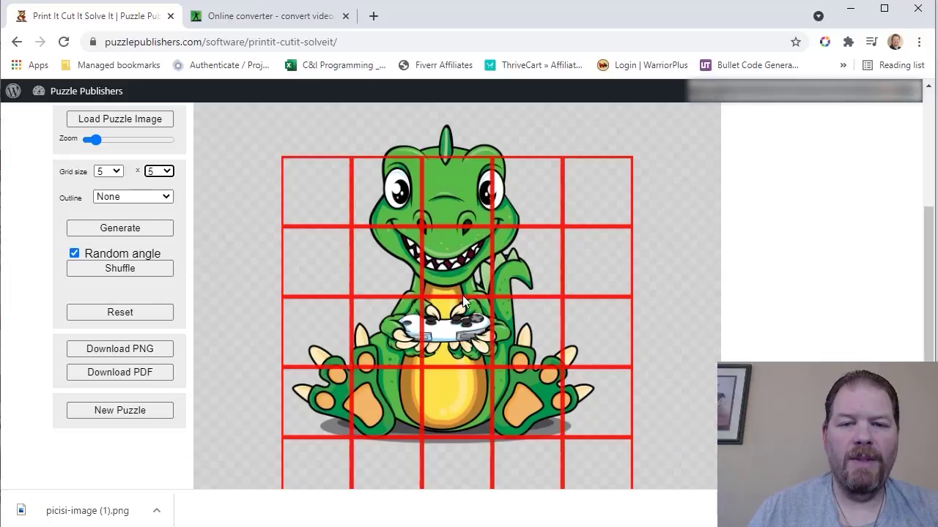
Step: Reposition the dinosaur so that it sits centred inside the 5 x 5 grid
scroll(485, 294, "down", 1)
left_click_drag(450, 251, 460, 308)
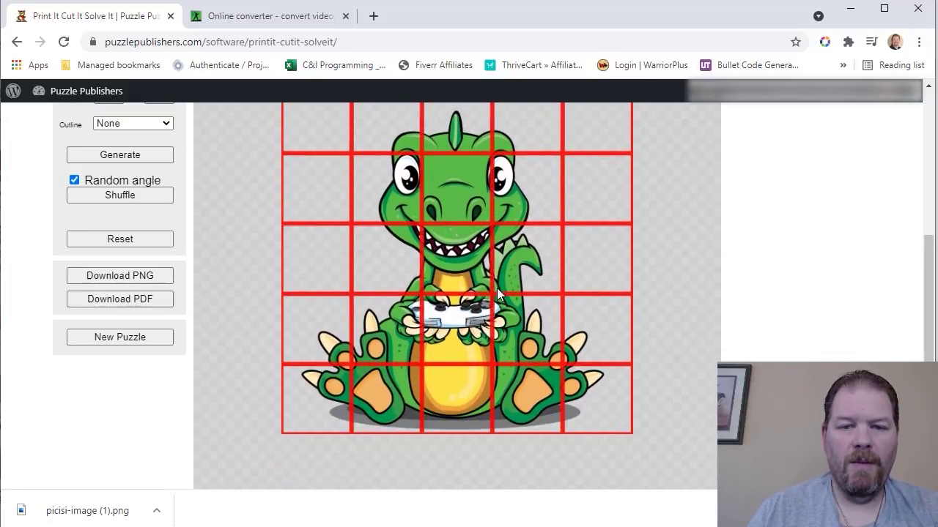
left_click_drag(465, 259, 464, 254)
scroll(465, 257, "up", 1)
scroll(467, 268, "down", 1)
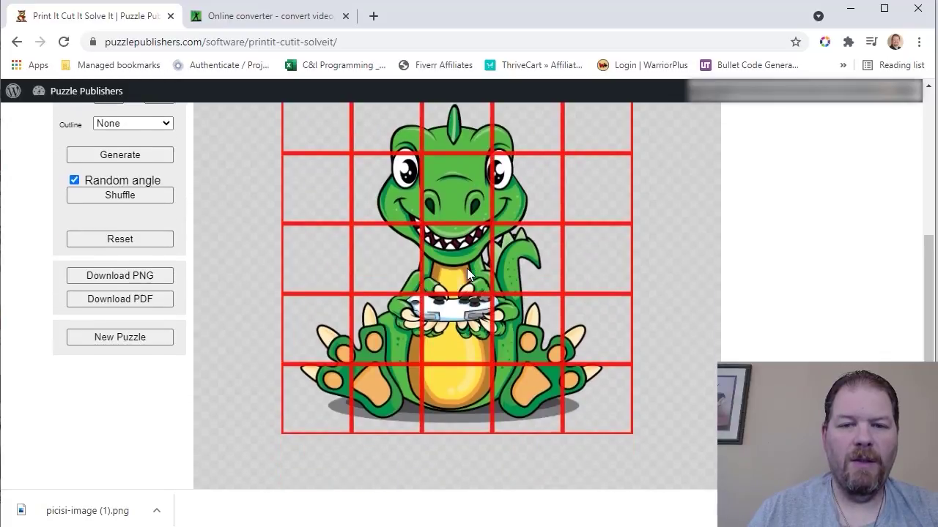
Step: Enlarge the dinosaur slightly and adjust its position to fill the width and height of the grid
scroll(251, 205, "up", 3)
left_click_drag(119, 214, 126, 214)
scroll(366, 293, "down", 3)
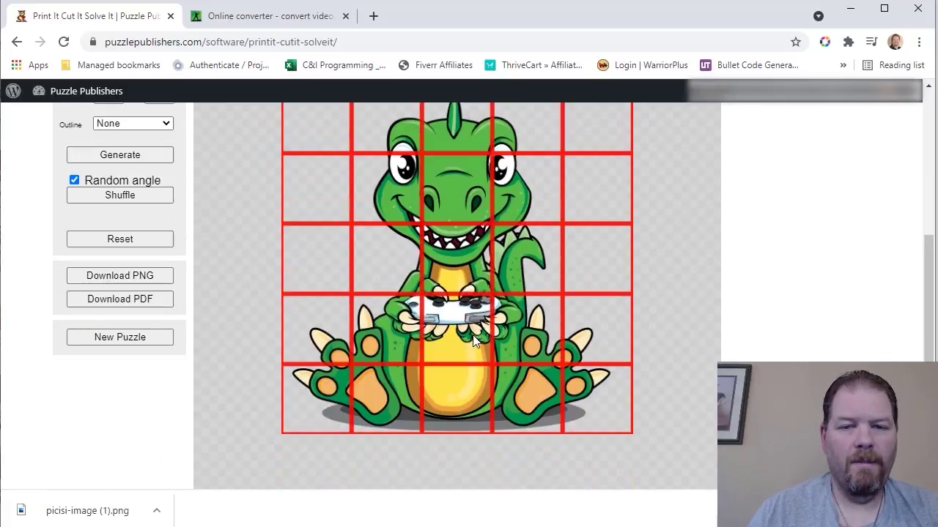
scroll(502, 271, "up", 1)
scroll(468, 323, "down", 1)
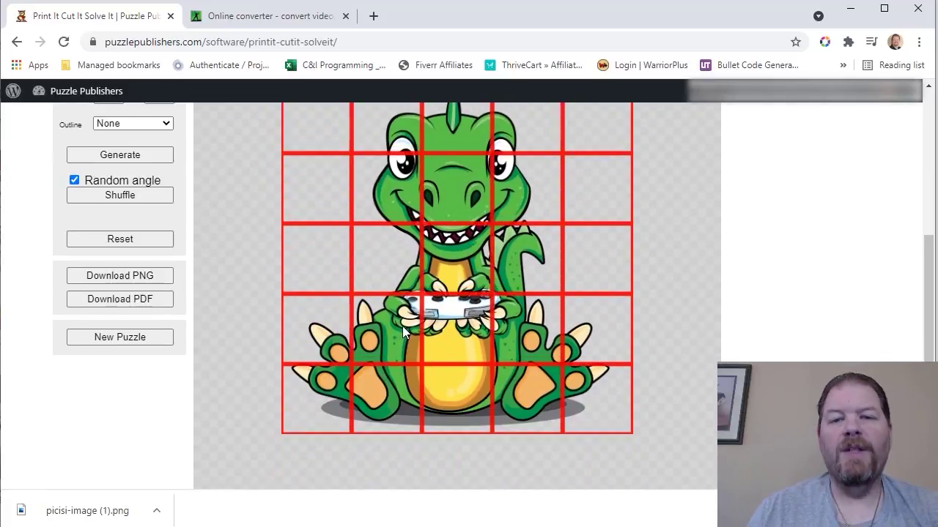
scroll(402, 326, "up", 1)
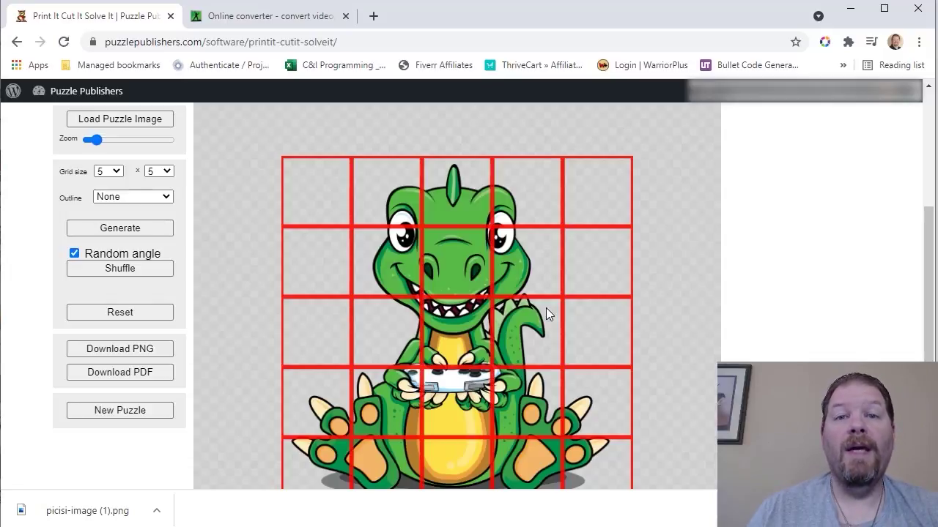
Step: Set the piece outline to Black, generate the dinosaur pieces twice, and look over the cut
left_click(163, 198)
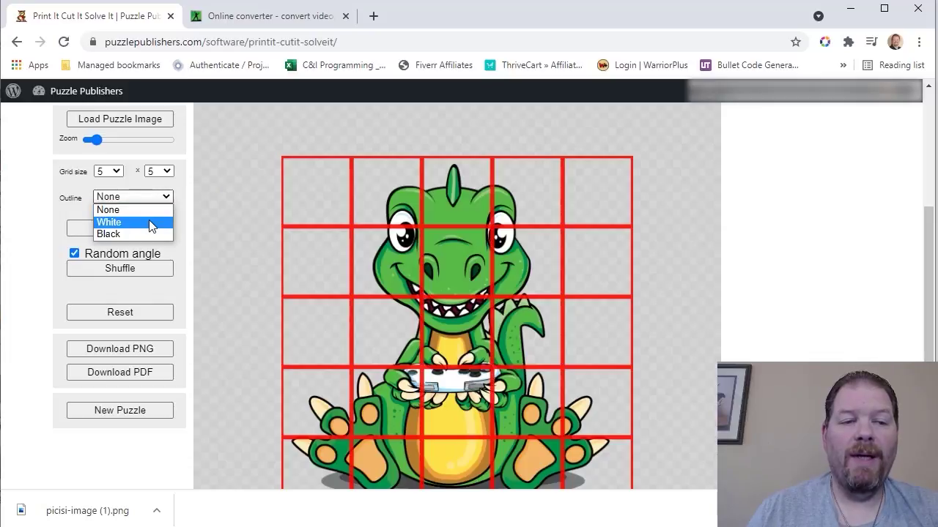
left_click(144, 233)
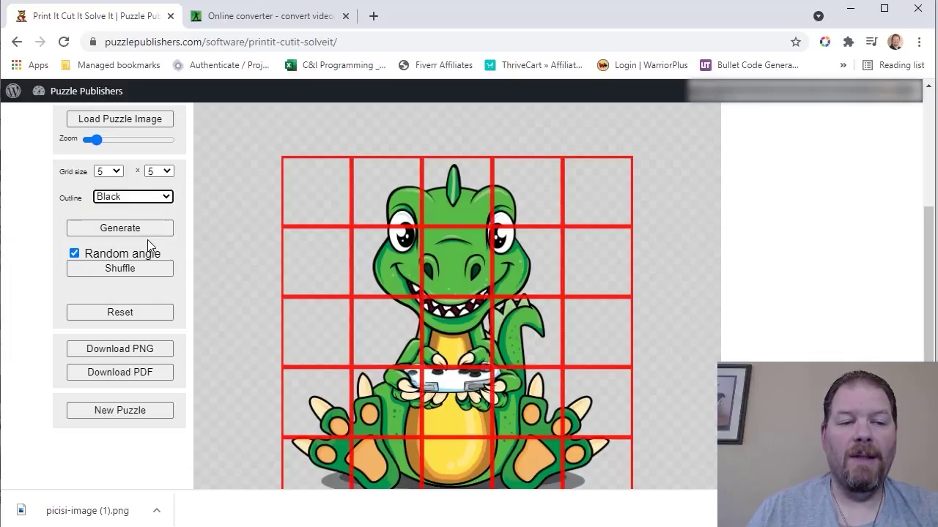
left_click(145, 233)
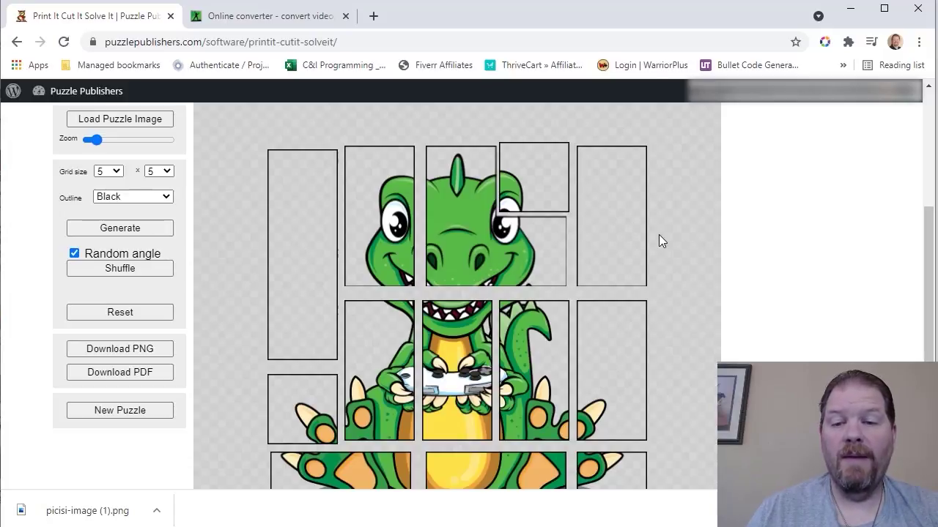
left_click(150, 230)
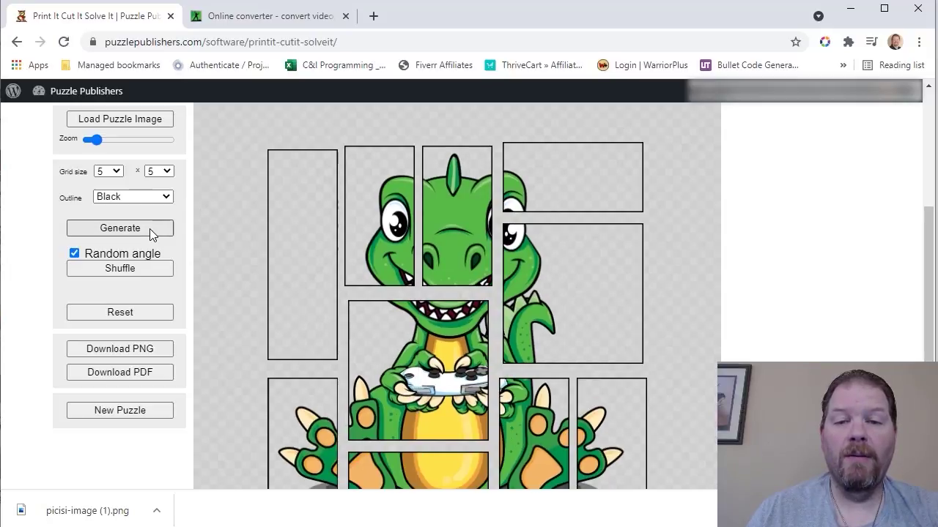
scroll(408, 212, "down", 1)
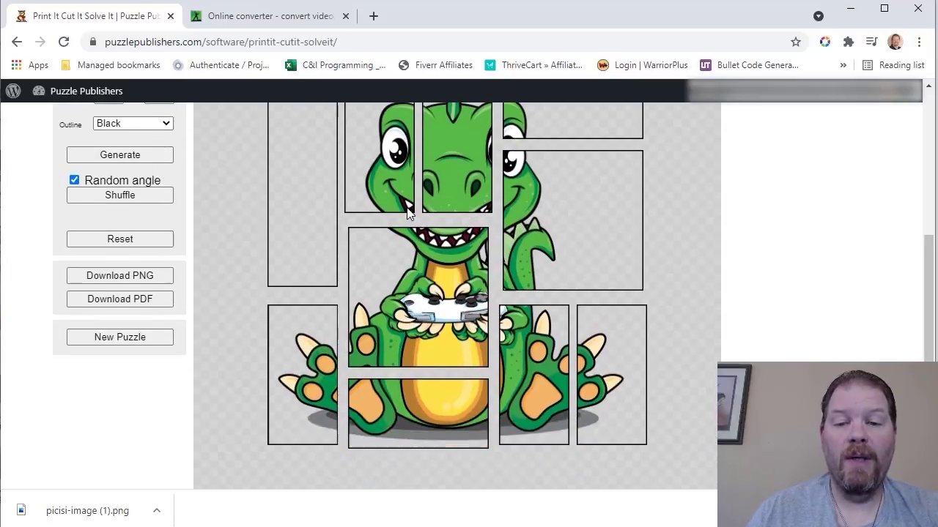
scroll(408, 213, "up", 1)
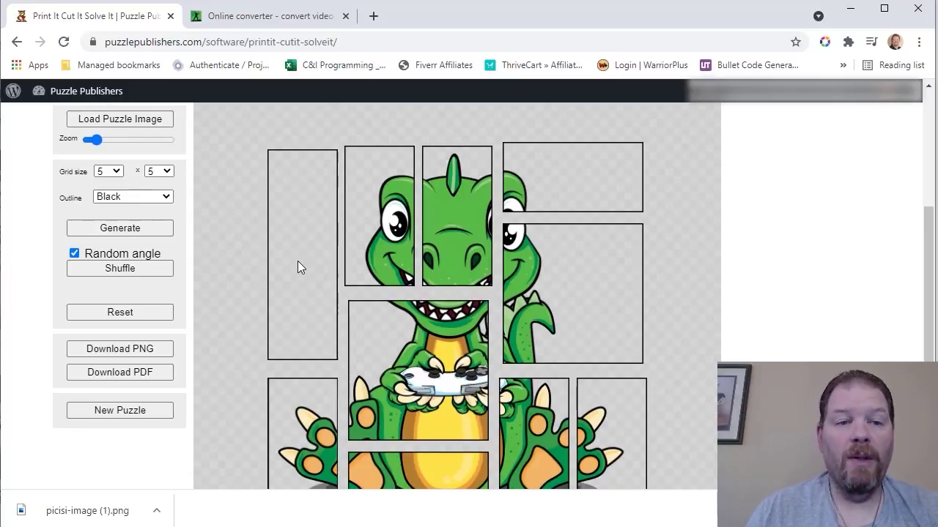
Step: Regenerate the pieces with the outline set to None, and move the upper eye piece away and back against the head
left_click(164, 196)
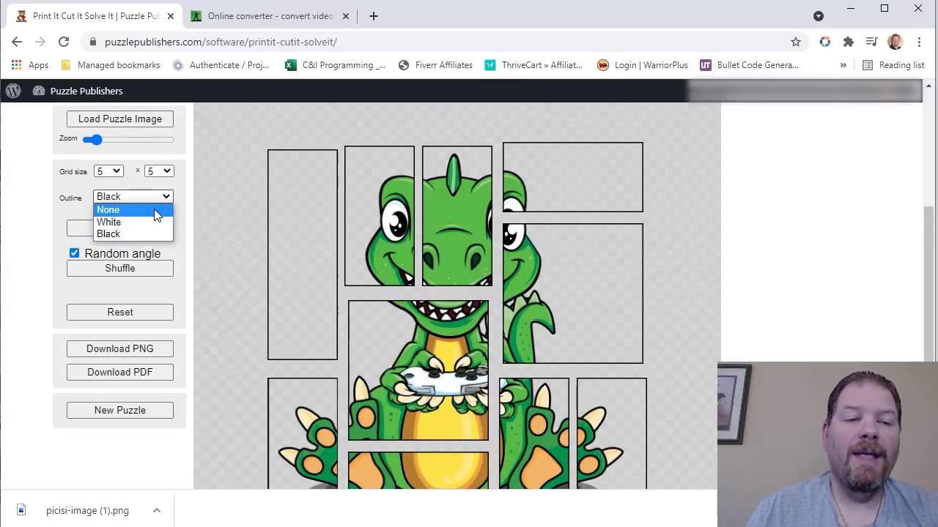
left_click(155, 211)
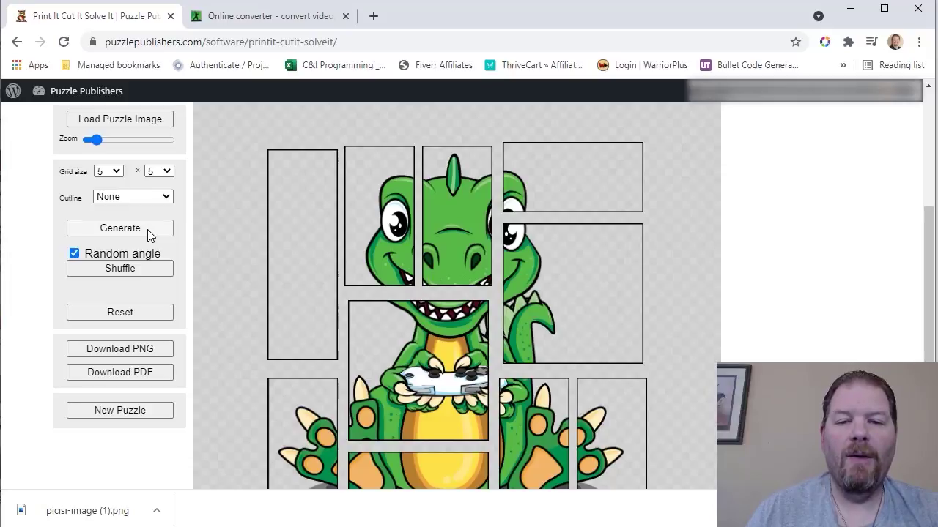
left_click(147, 229)
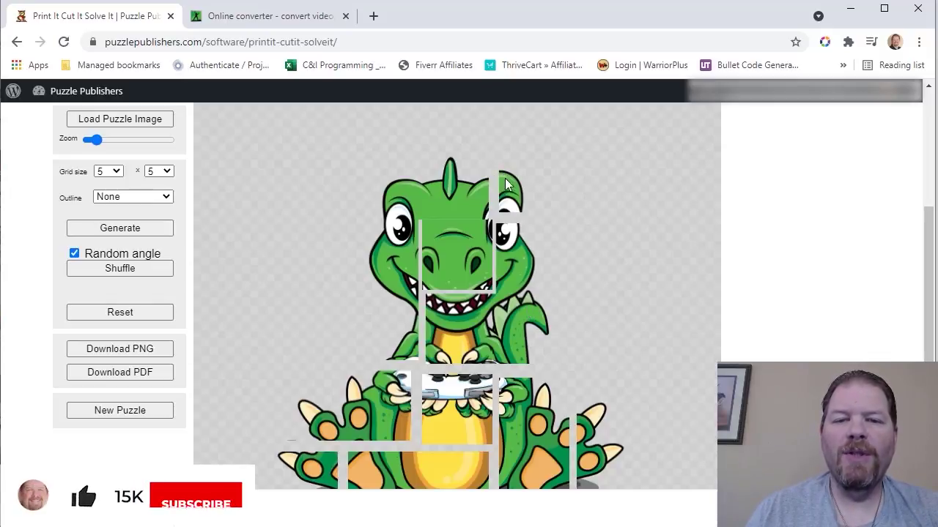
left_click_drag(505, 184, 538, 166)
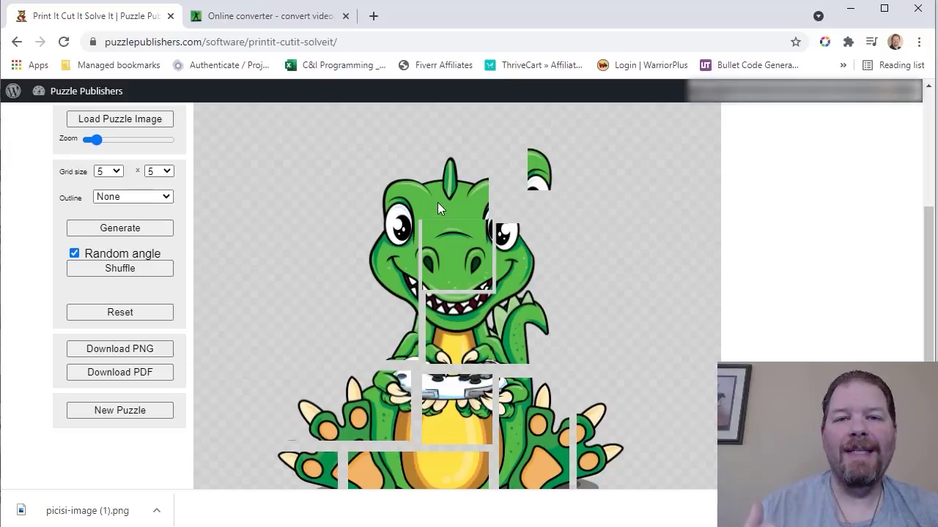
left_click_drag(543, 169, 506, 199)
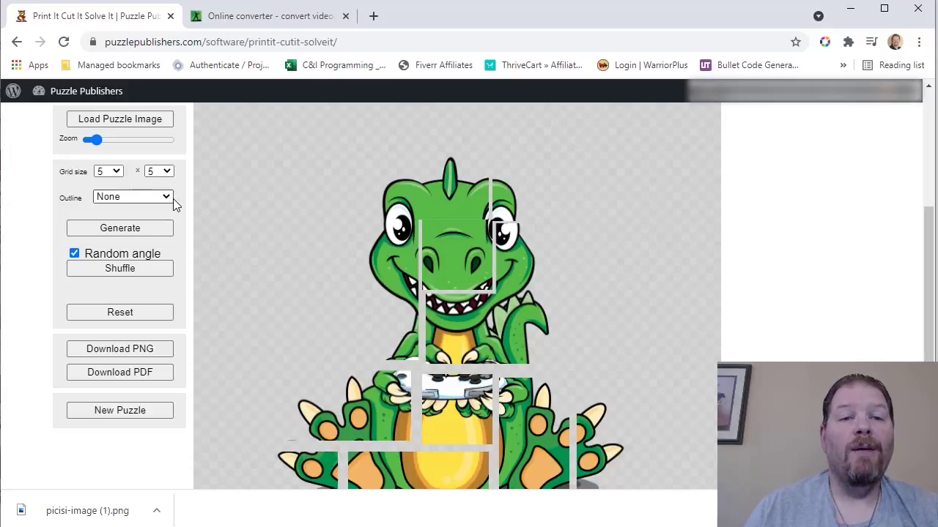
Step: Switch to online-convert.com and open its image converter for the PNG target format
left_click(264, 16)
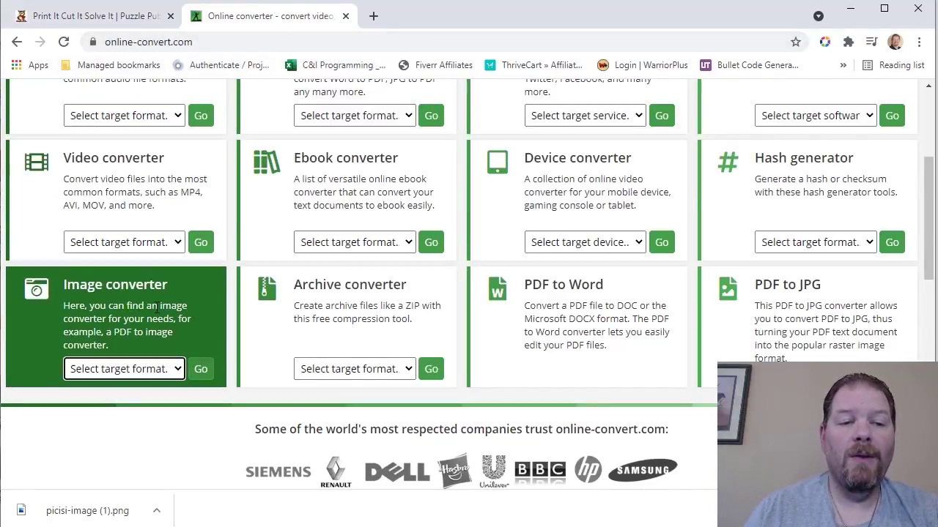
left_click(176, 371)
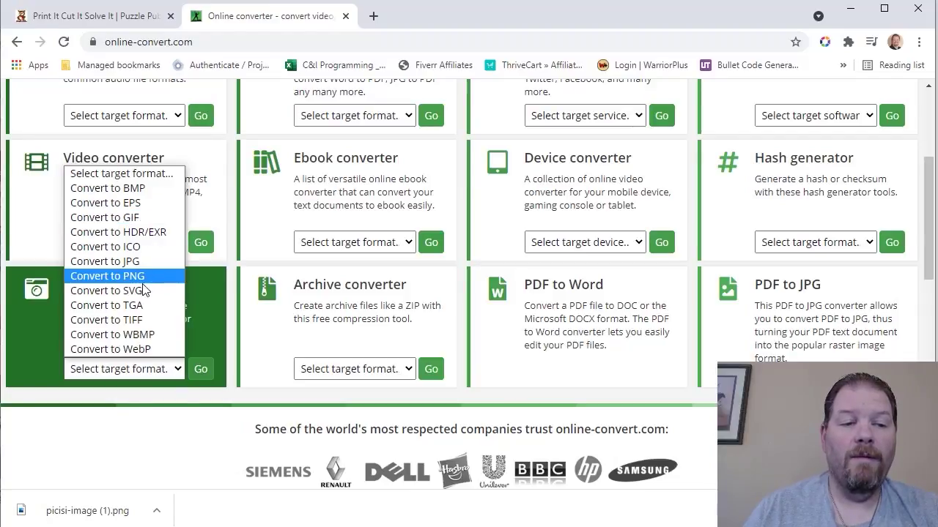
left_click(140, 274)
left_click(201, 368)
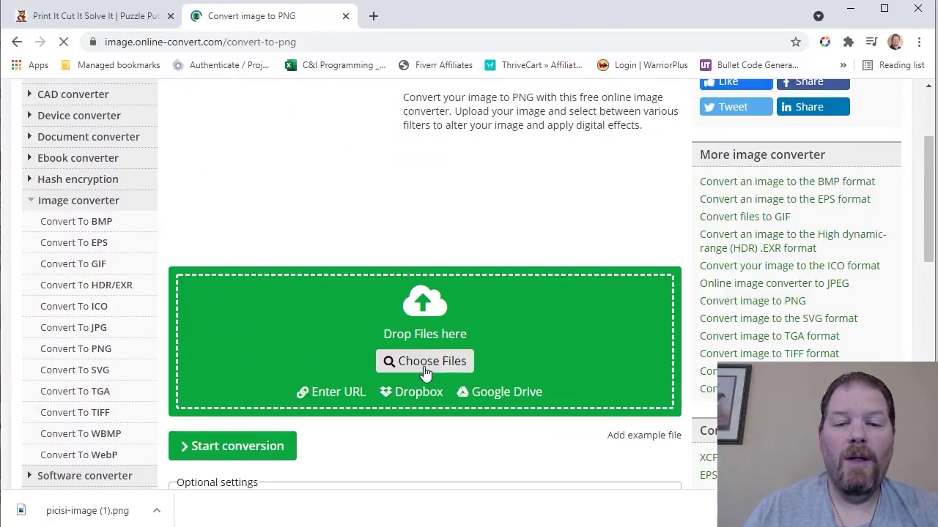
Step: Upload Sunset.jpg, convert it to PNG, and download the converted file
left_click(425, 361)
left_click(335, 151)
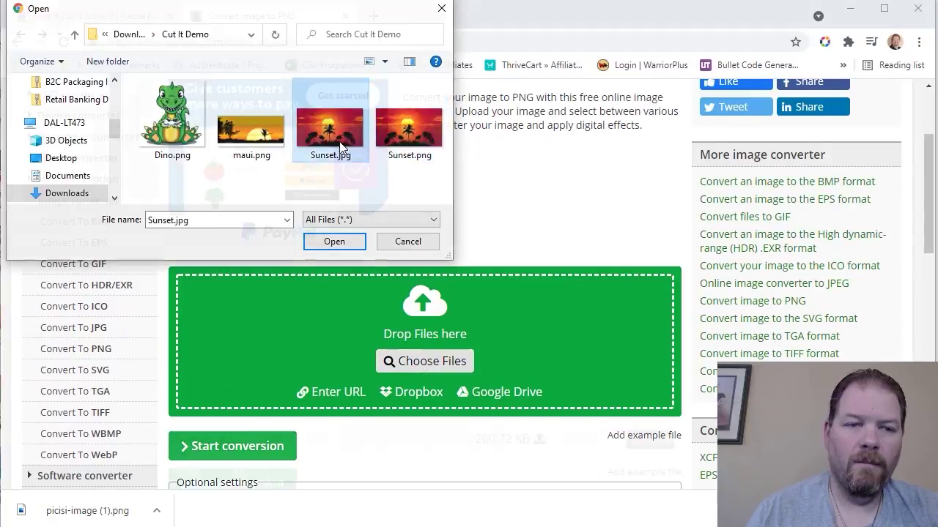
double_click(335, 151)
scroll(235, 415, "down", 1)
left_click(234, 416)
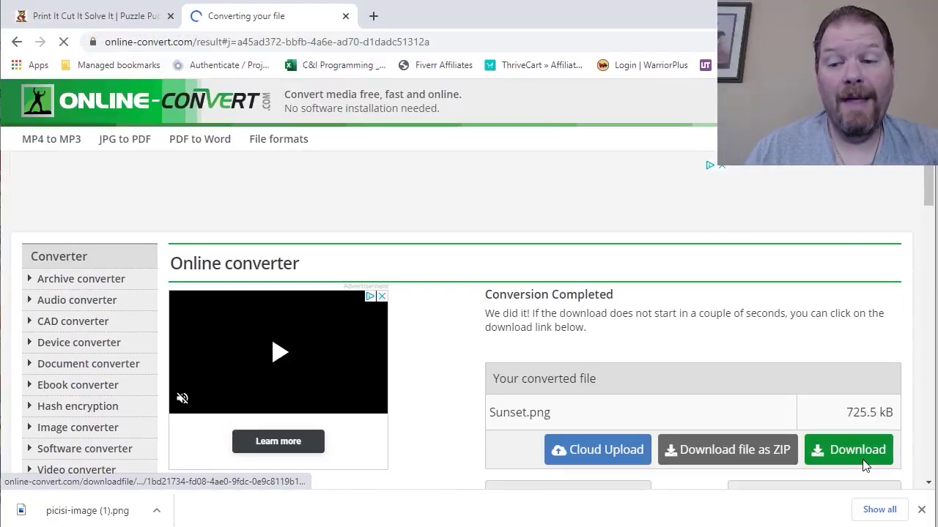
left_click(864, 463)
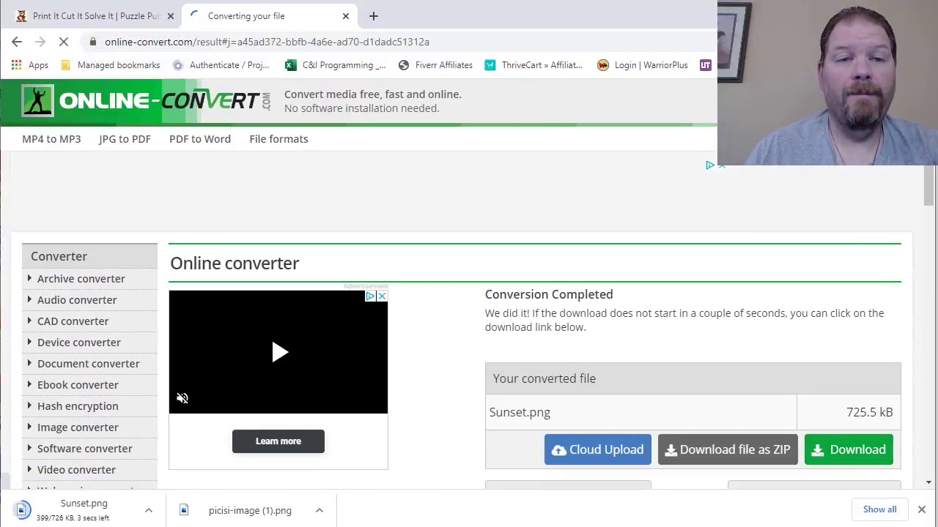